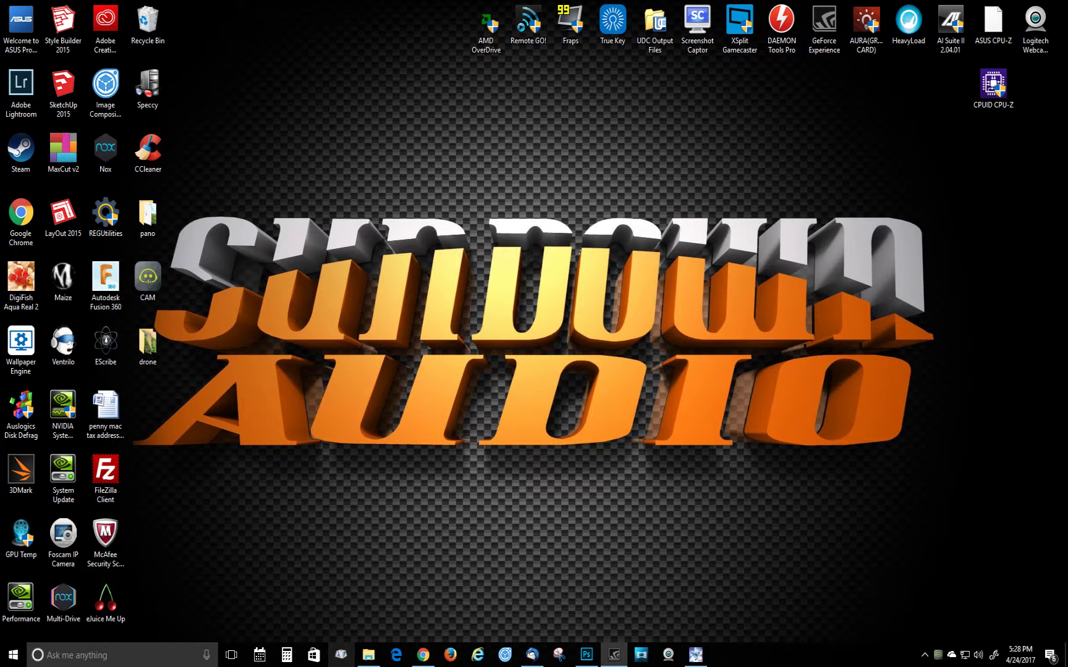
Step: Load the 25 photos from the drone folder into Image Composite Editor as a new panorama
left_click_drag(1067, 195, 615, 203)
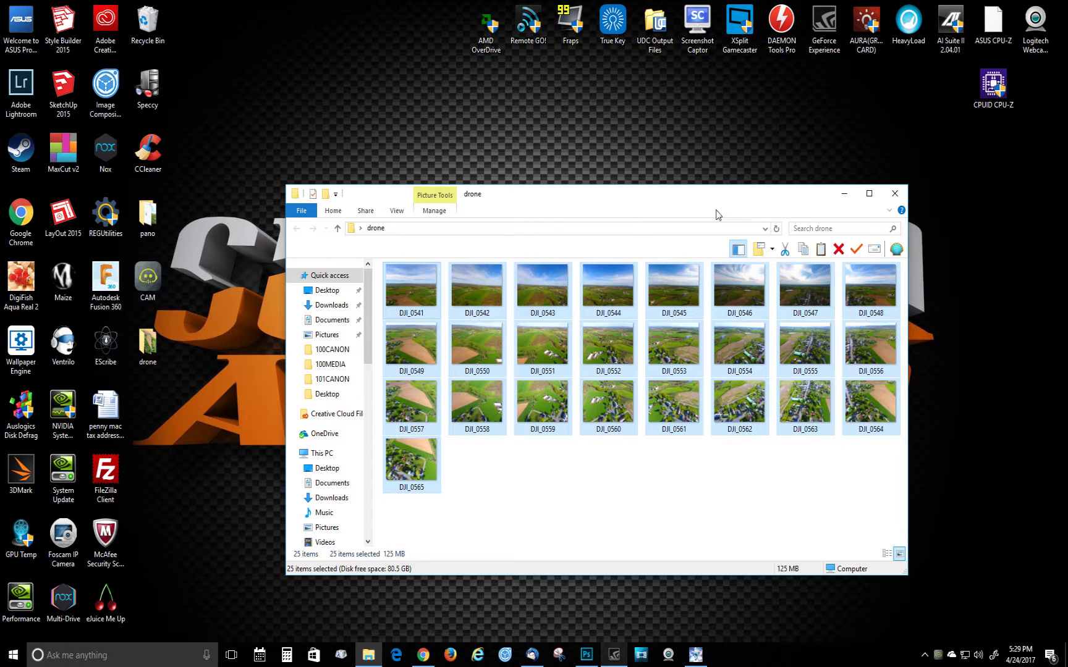
left_click_drag(647, 200, 1067, 168)
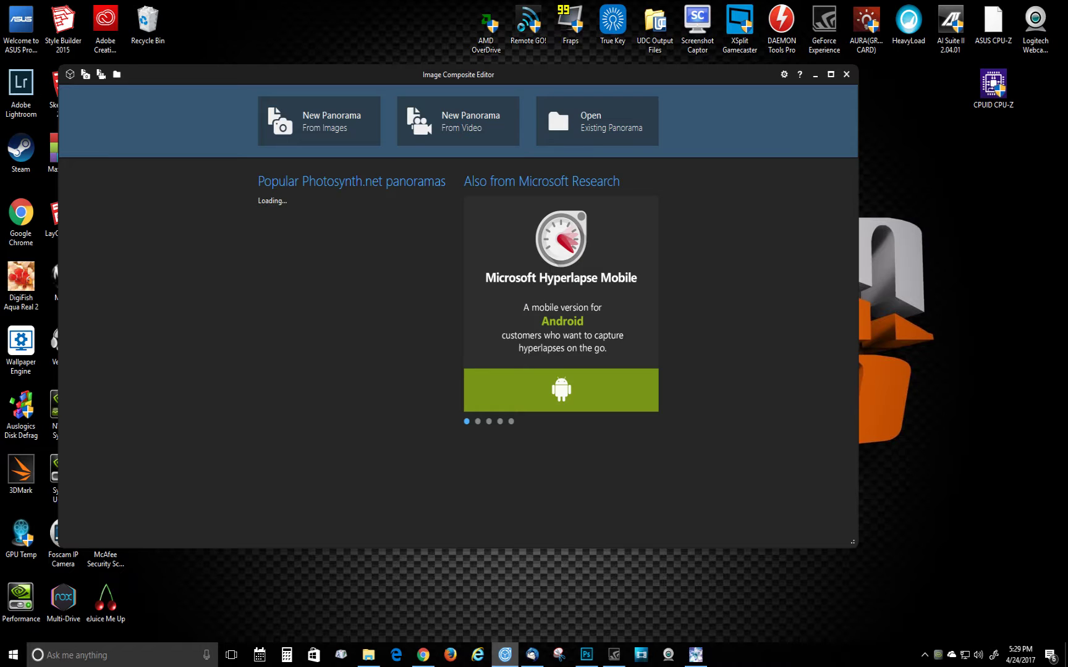
left_click_drag(441, 284, 320, 171)
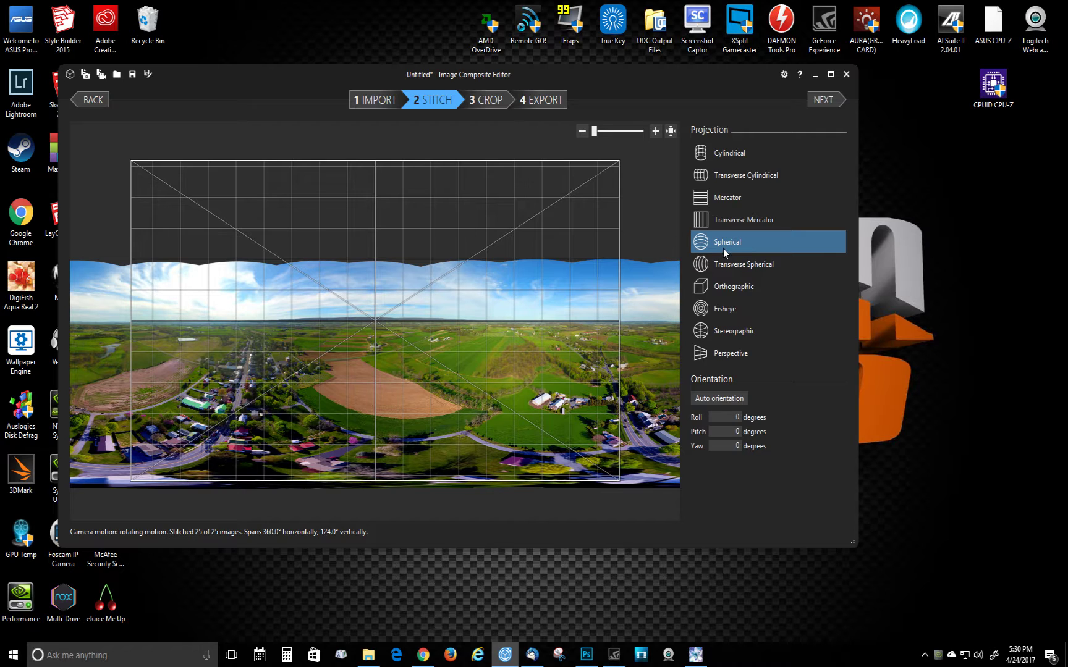
Step: Move on to cropping the stitched panorama and fill its ragged edges with auto completion
left_click(493, 101)
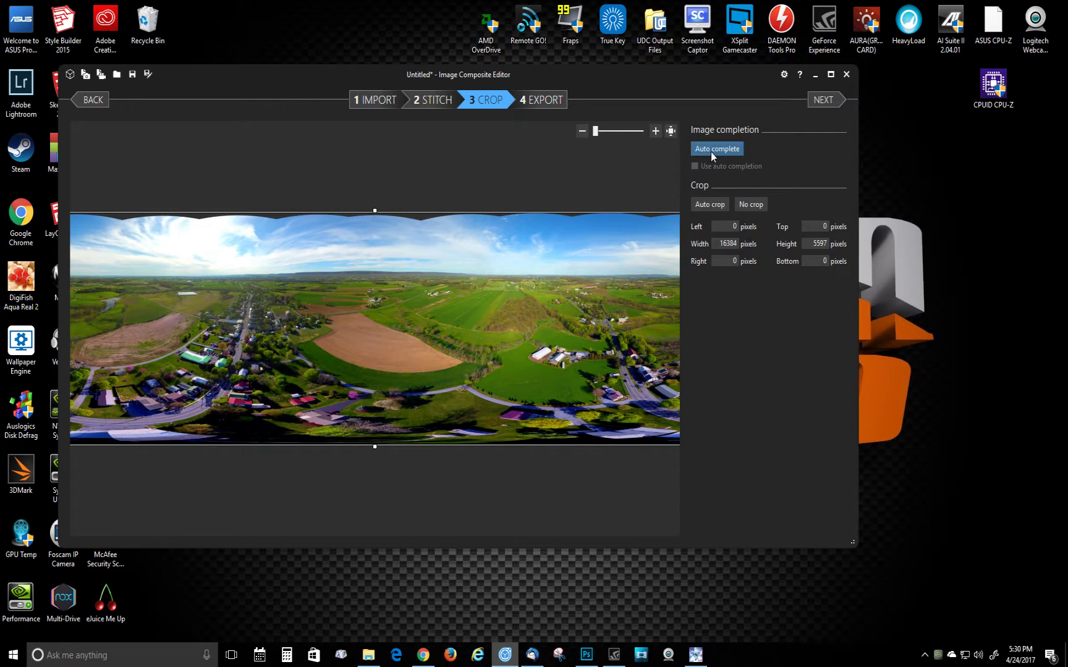
left_click(711, 148)
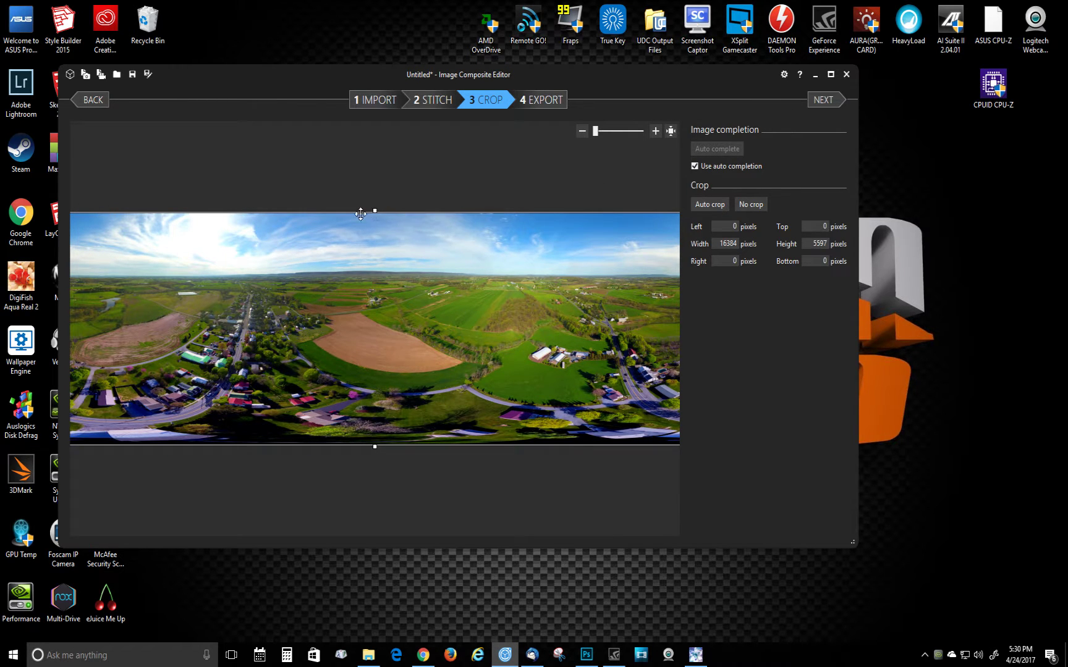
Step: Proceed to exporting the panorama and set the file format to PNG Image
left_click(538, 108)
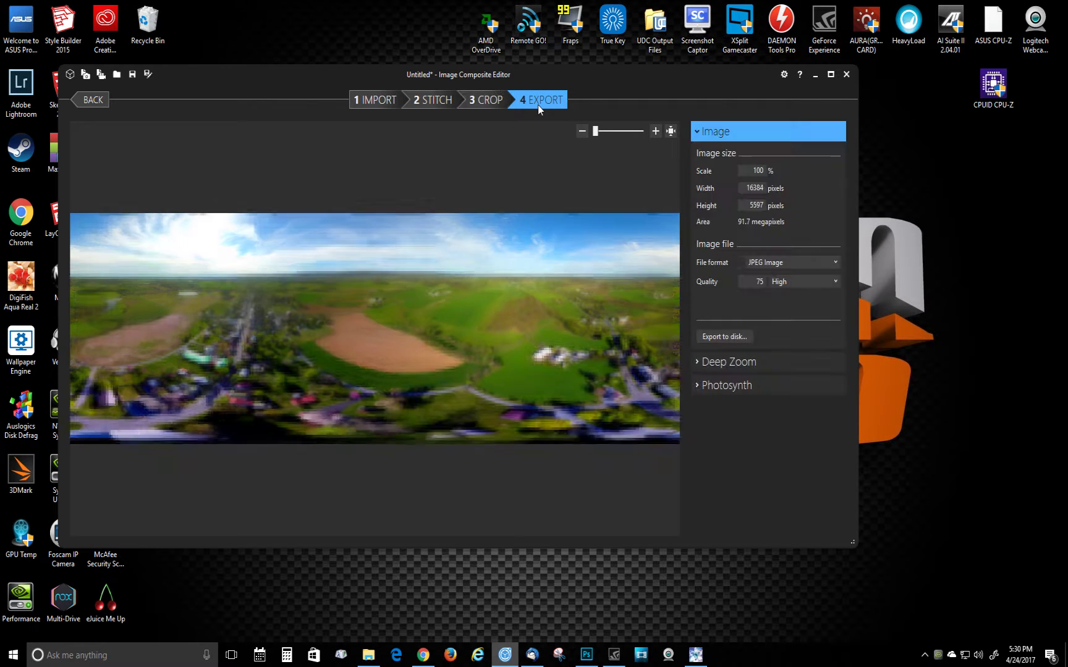
left_click(836, 262)
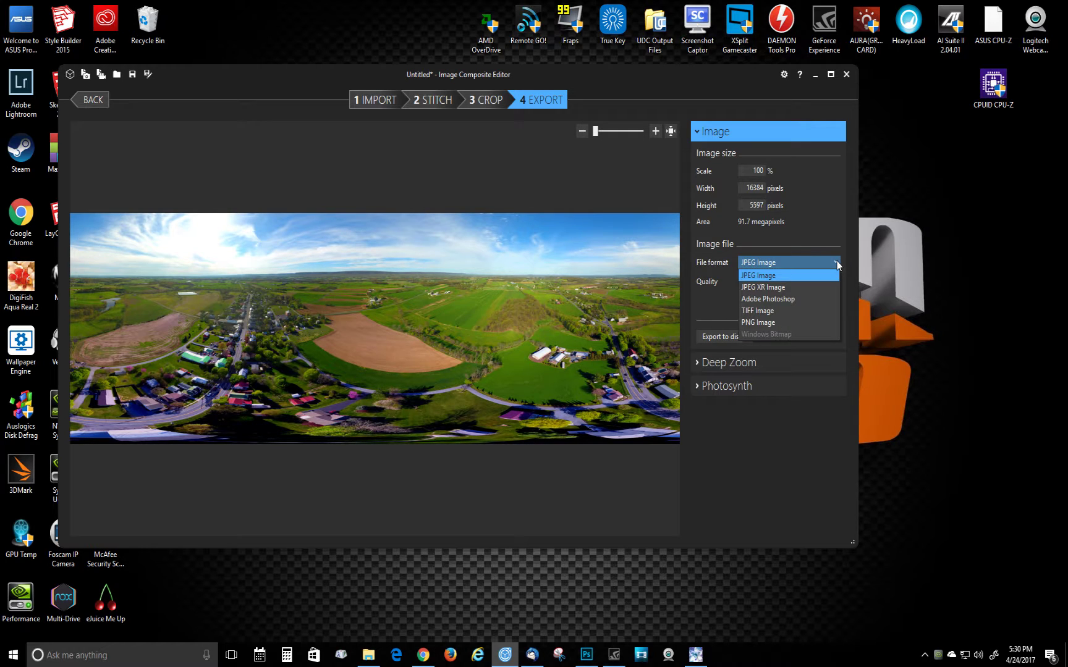
left_click(776, 321)
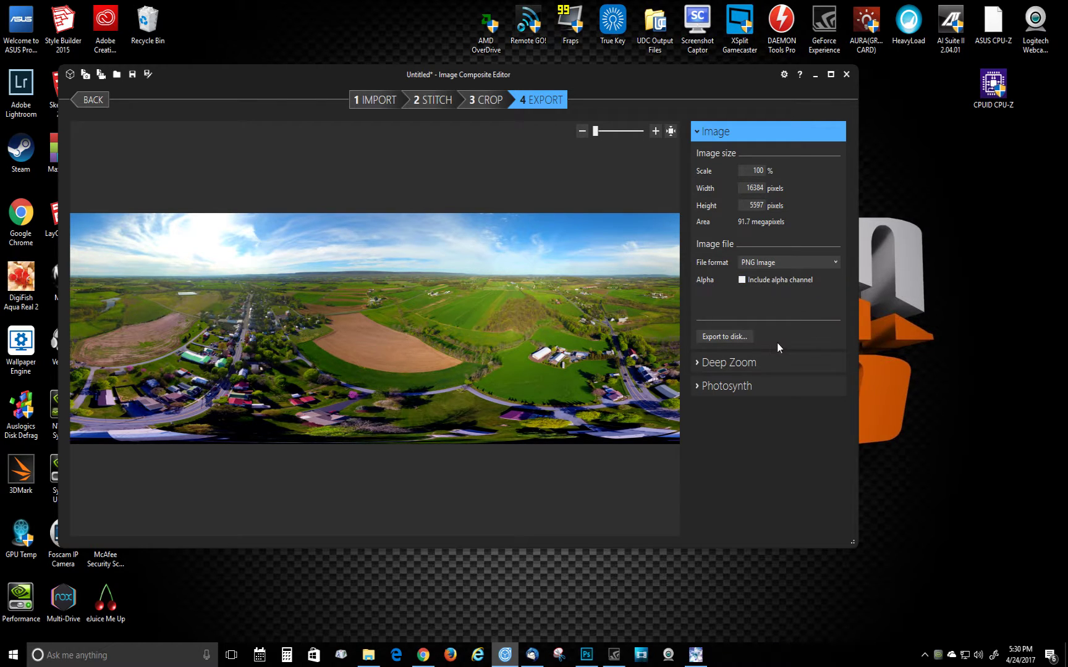
Step: Export the panorama to the Desktop as a PNG file named pano1
left_click(722, 338)
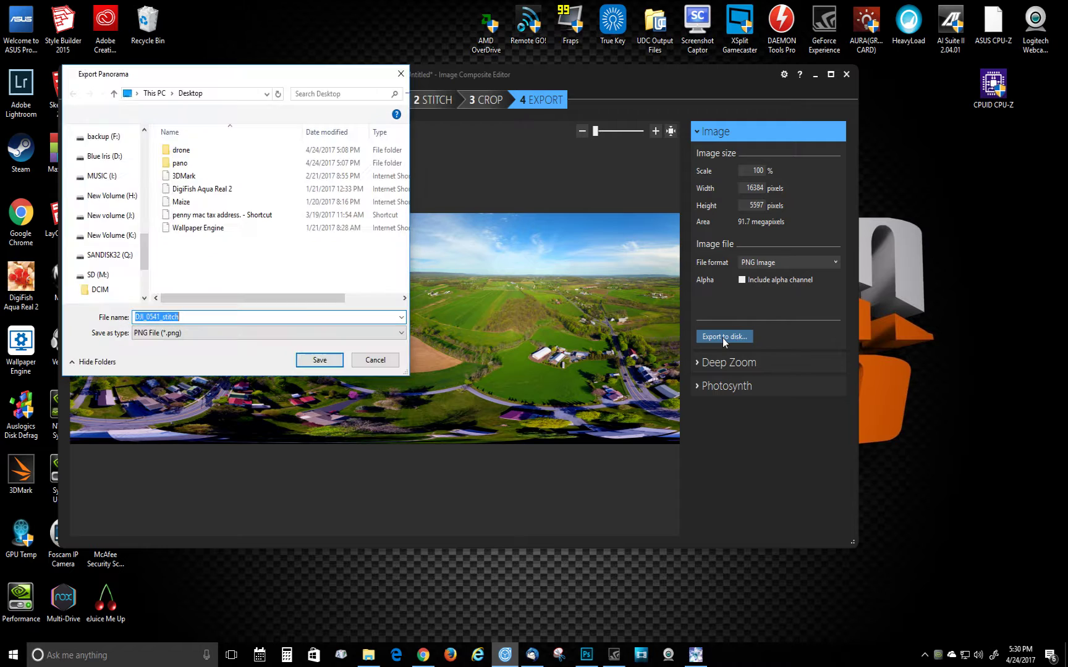
left_click(195, 317)
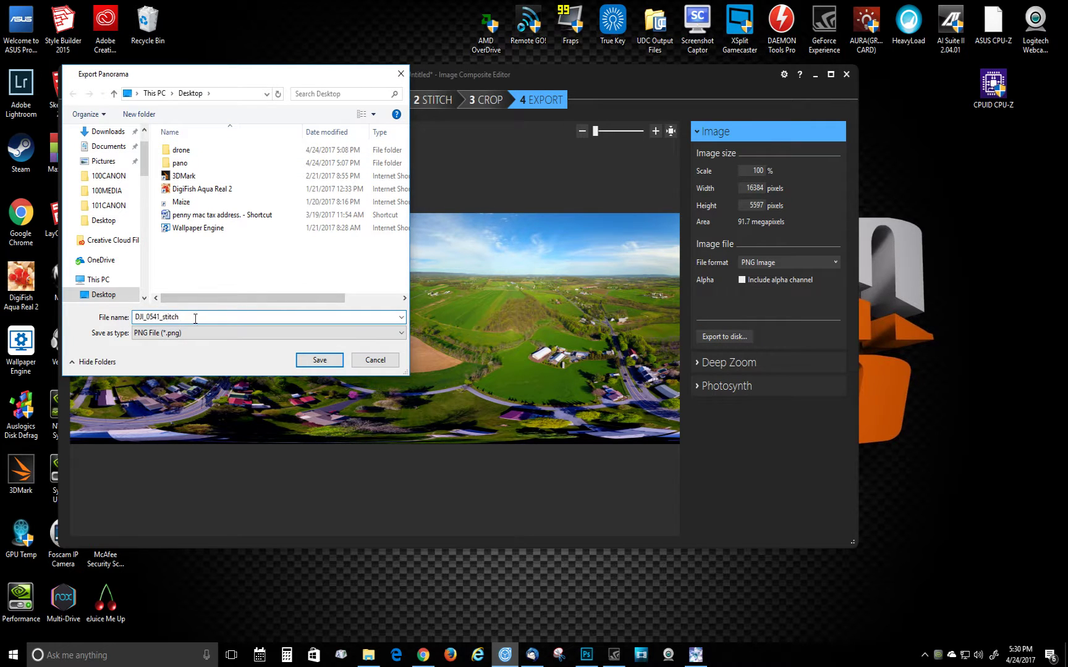
key("BackSpace")
key("BackSpace")
key("BackSpace")
key("BackSpace")
key("BackSpace")
key("BackSpace")
key("BackSpace")
key("BackSpace")
key("BackSpace")
key("BackSpace")
key("BackSpace")
key("BackSpace")
key("BackSpace")
key("BackSpace")
key("BackSpace")
type("pano1")
left_click(319, 360)
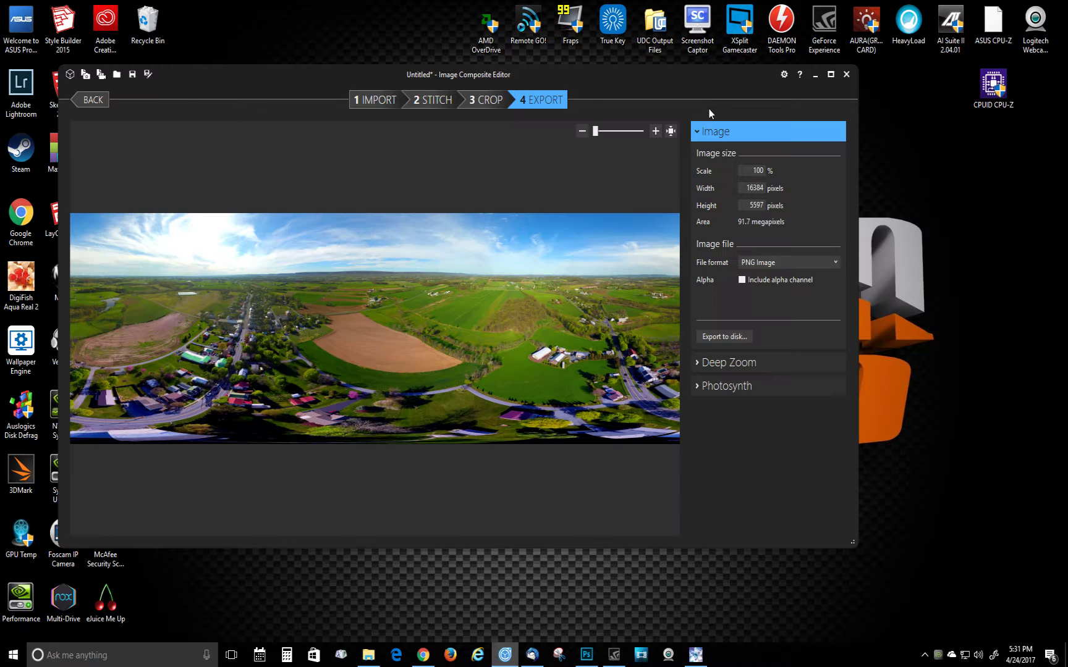
Step: Minimize Image Composite Editor, switch to Photoshop and open pano1 from the desktop
left_click_drag(656, 78, 813, 99)
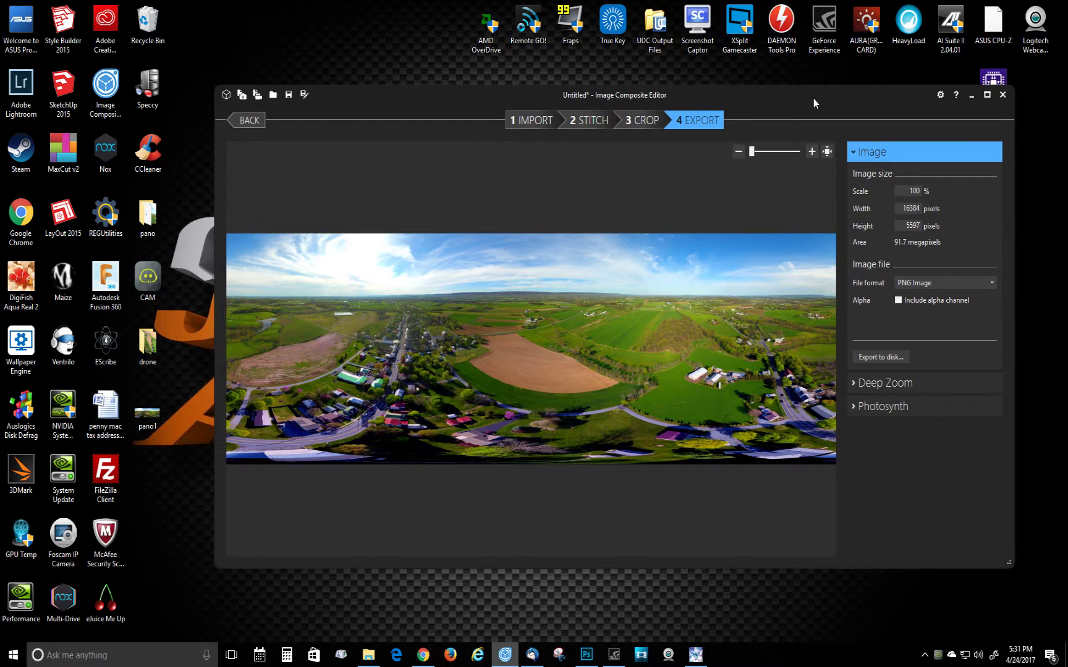
left_click(969, 97)
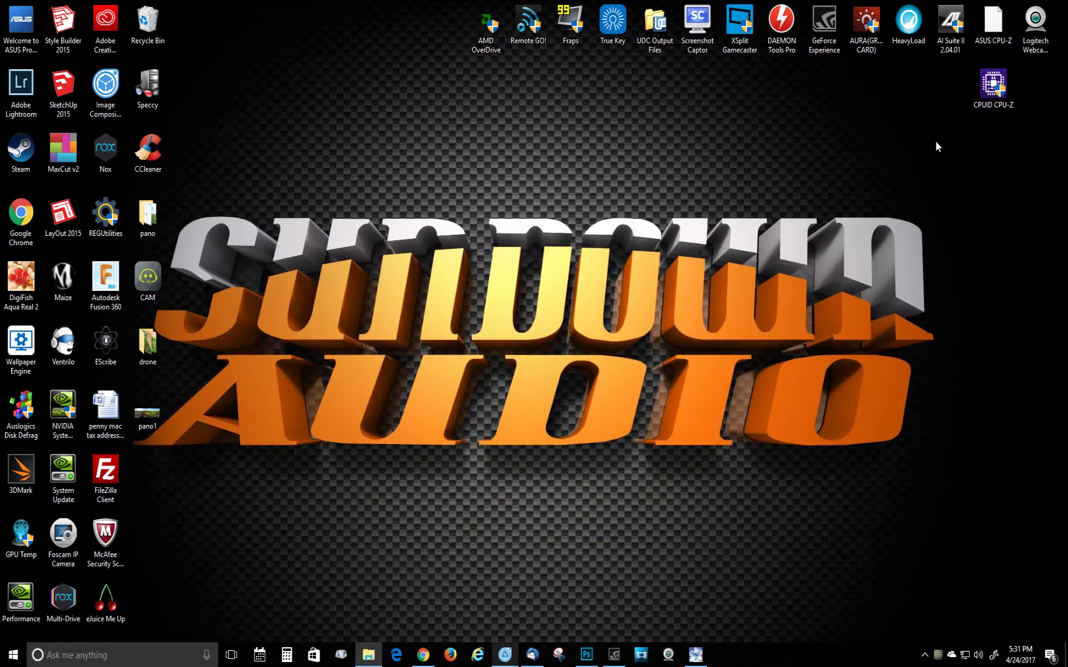
left_click(587, 655)
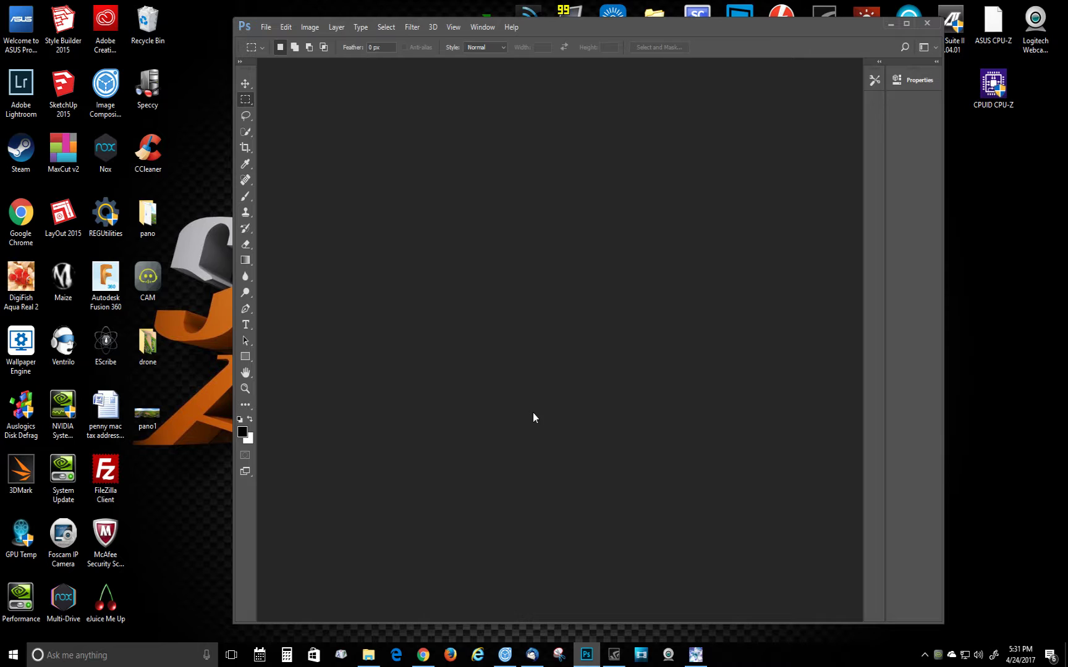
left_click_drag(147, 413, 568, 289)
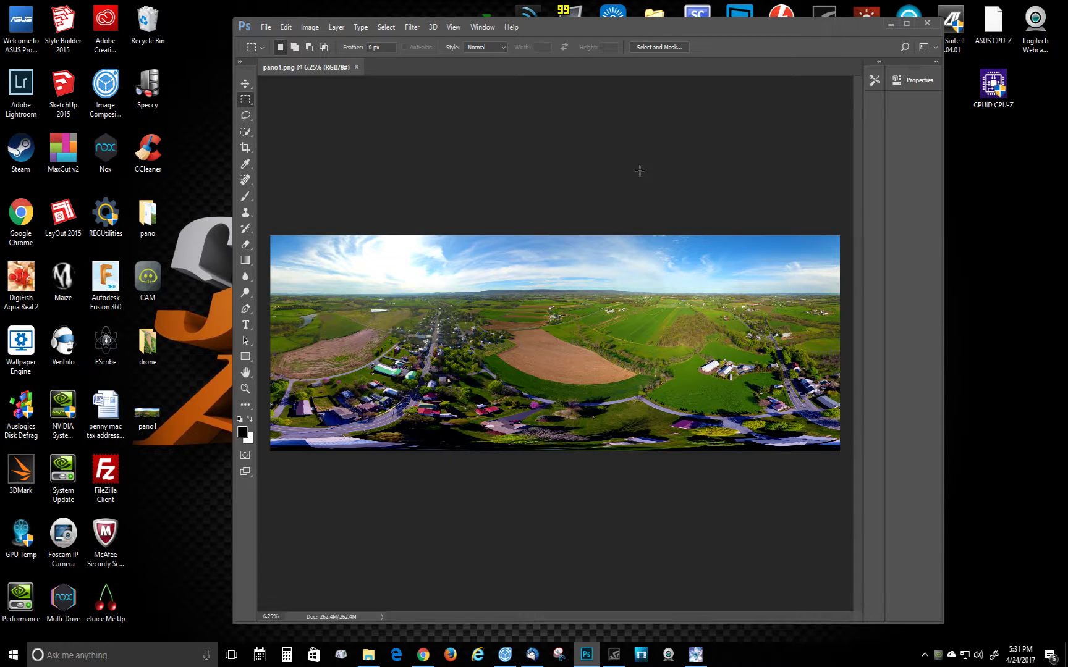
Step: Extend the canvas upward to a height of 8192 pixels, keeping the panorama at the bottom
left_click(307, 26)
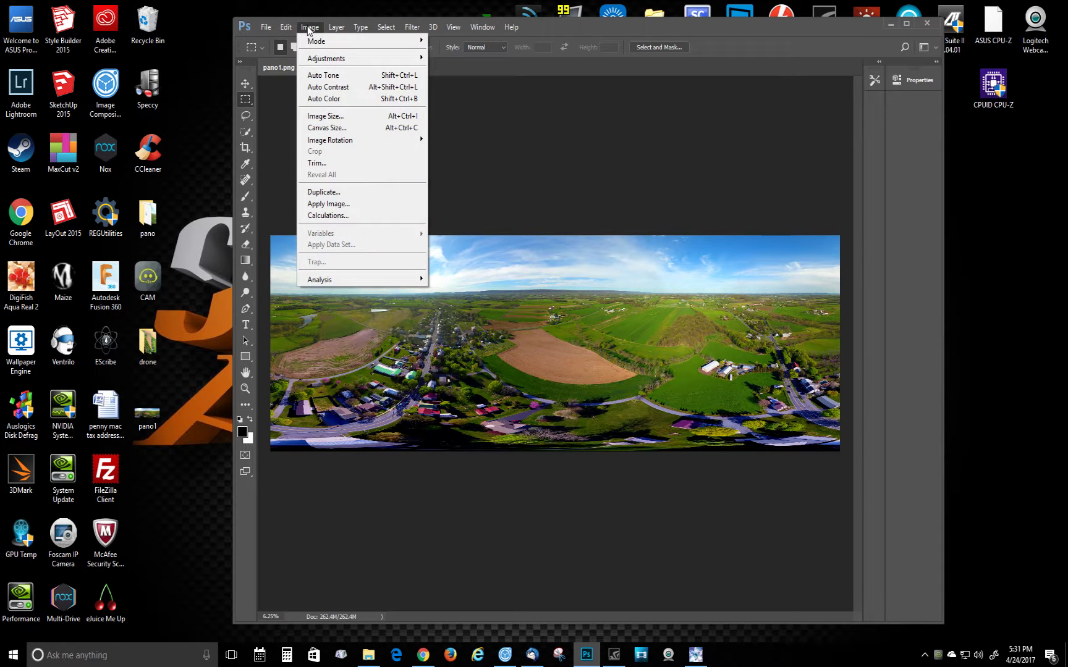
left_click(329, 128)
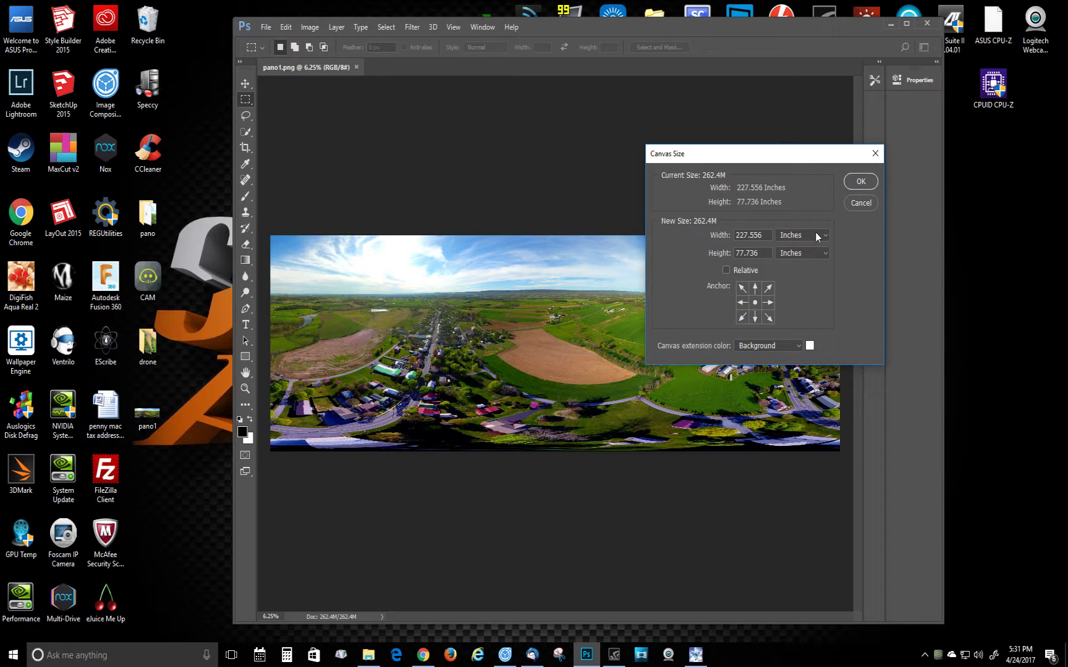
left_click(825, 236)
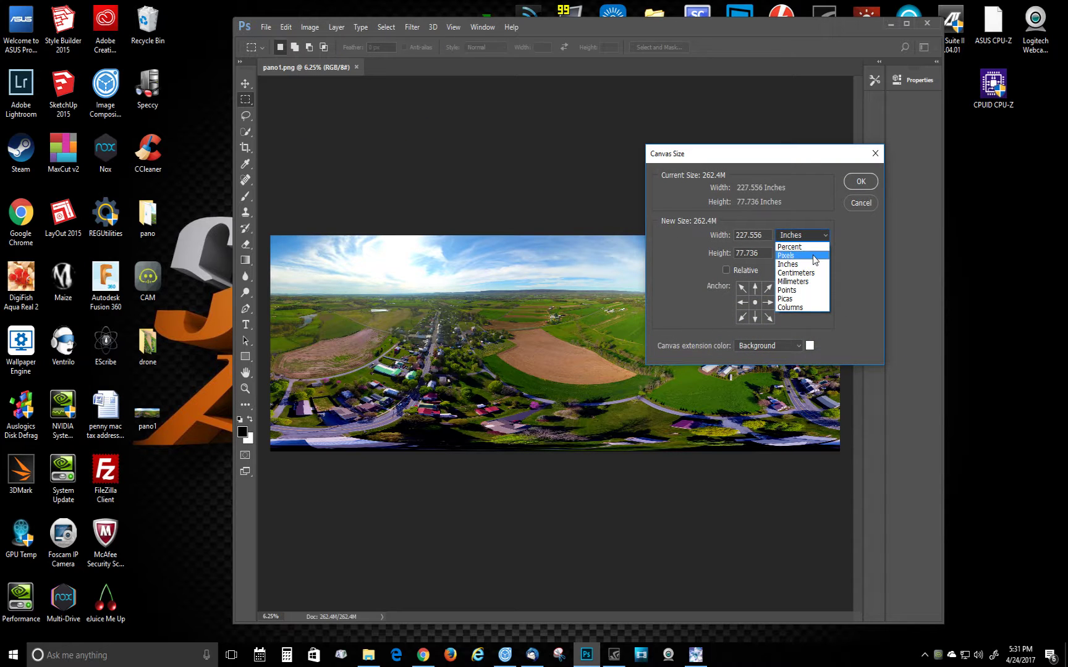
left_click(811, 256)
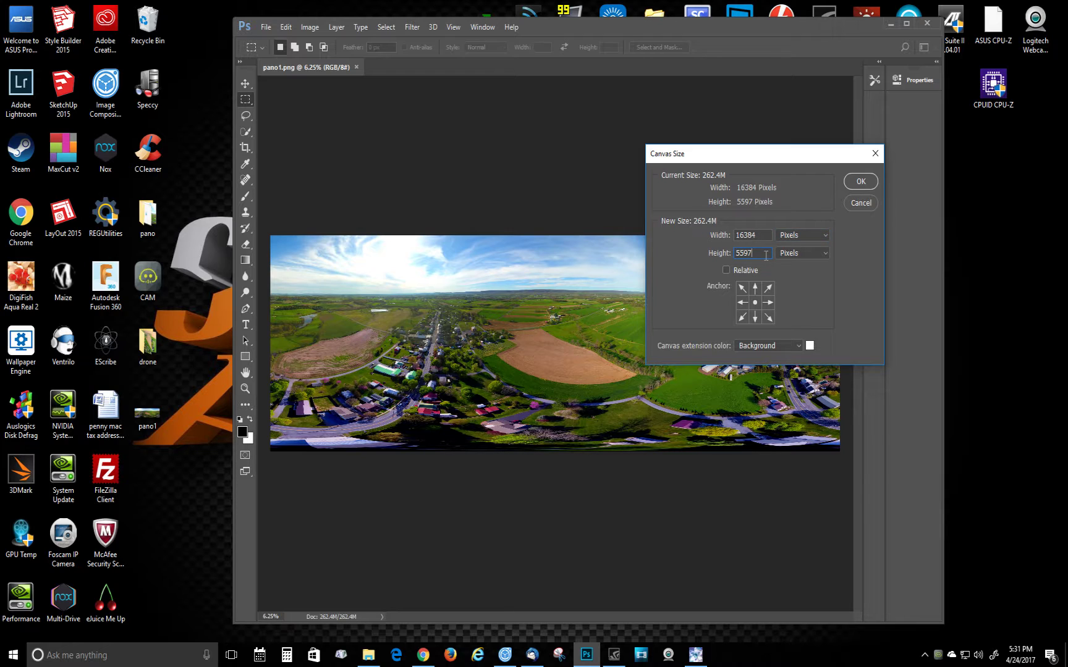
key("BackSpace")
key("BackSpace")
key("BackSpace")
key("BackSpace")
type("801")
key("BackSpace")
key("BackSpace")
key("BackSpace")
type("8192")
left_click(861, 182)
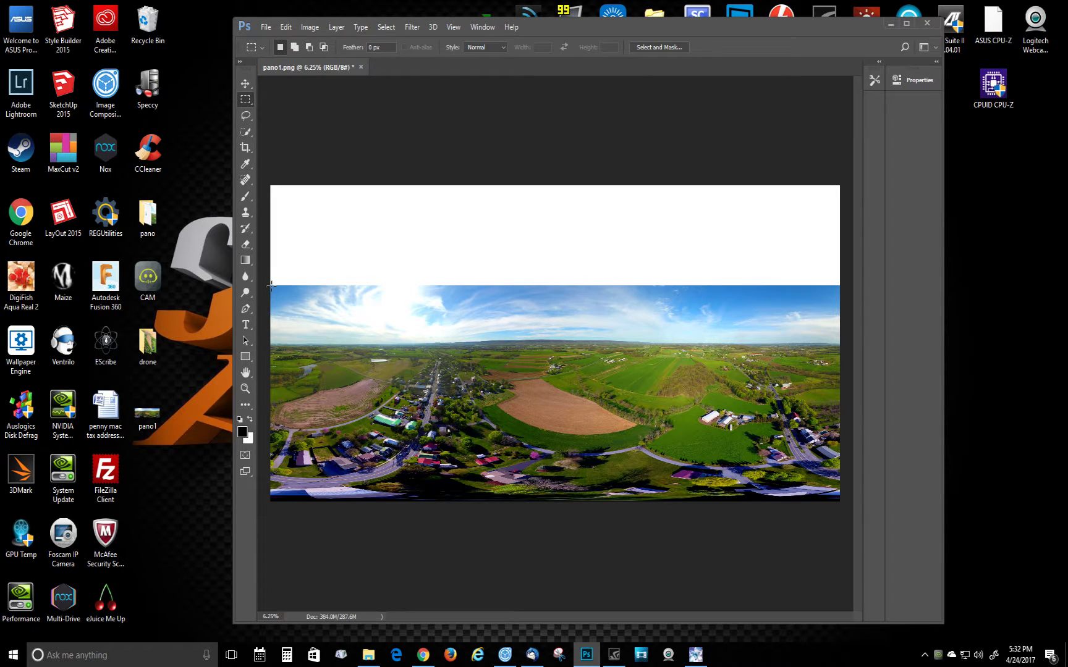
Step: Select the sky strip across the panorama's full width, from its upper edge down to just above the horizon
left_click_drag(271, 285, 842, 334)
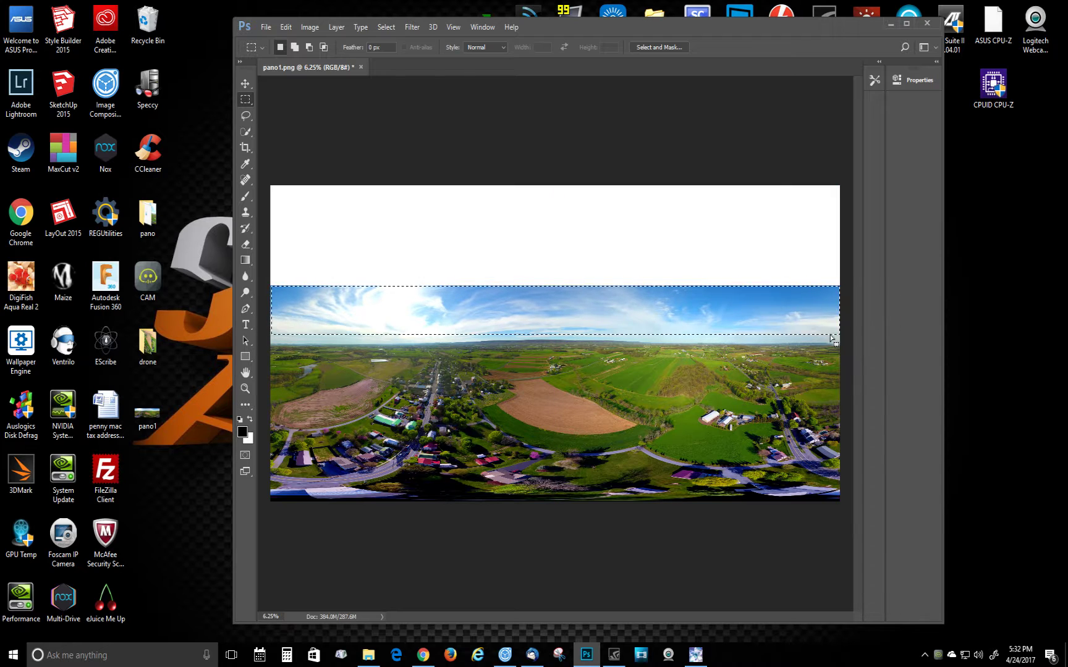
left_click(270, 312)
left_click_drag(270, 285, 841, 338)
Step: Transform the selected sky, stretching its height to about 298% to fill the blank canvas above, and apply the transformation
left_click(286, 26)
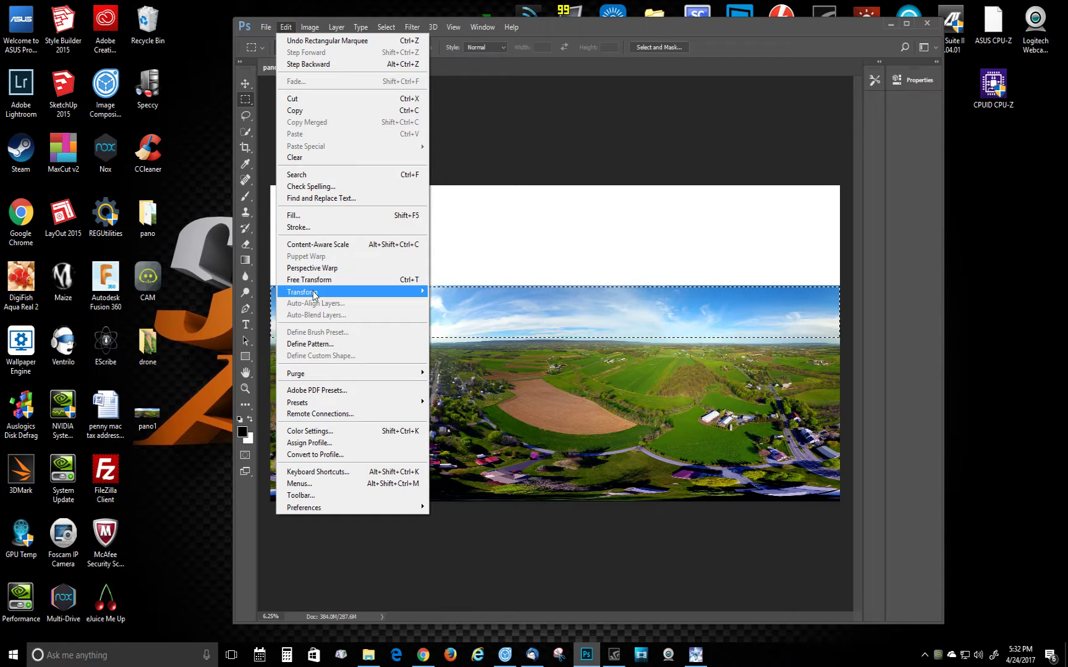
mouse_move(313, 295)
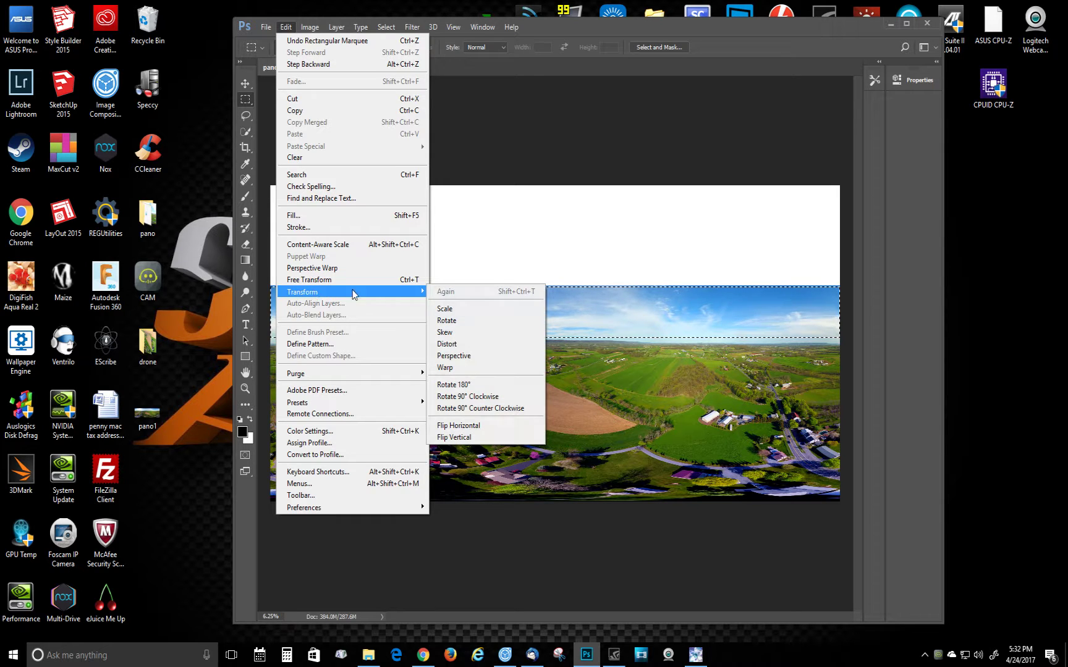
left_click(472, 321)
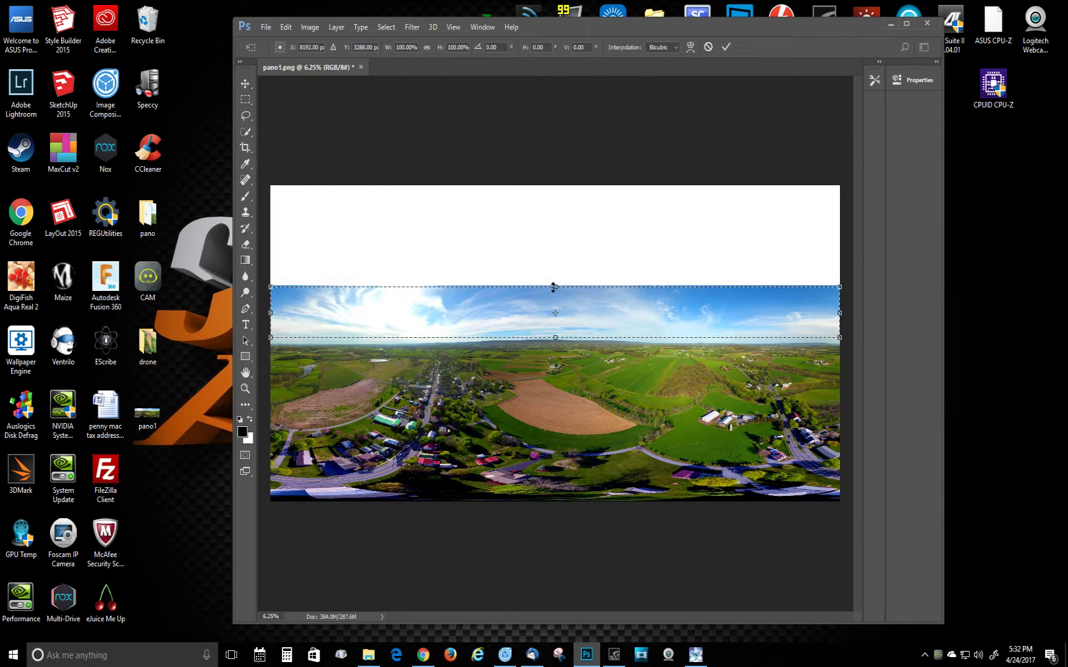
left_click_drag(554, 286, 569, 187)
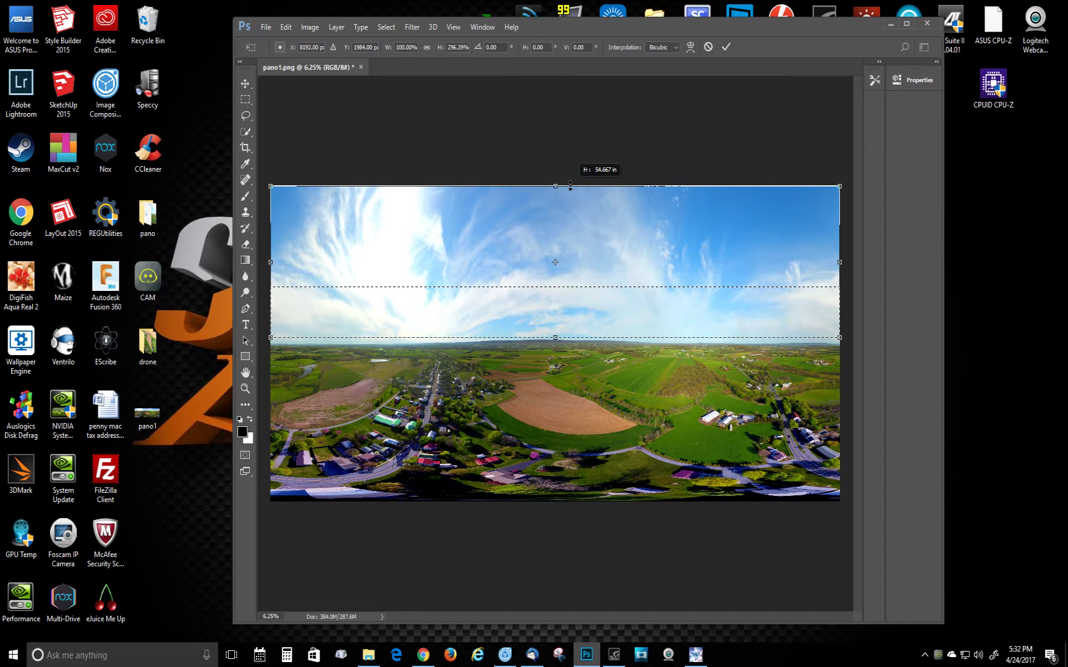
left_click_drag(570, 186, 570, 185)
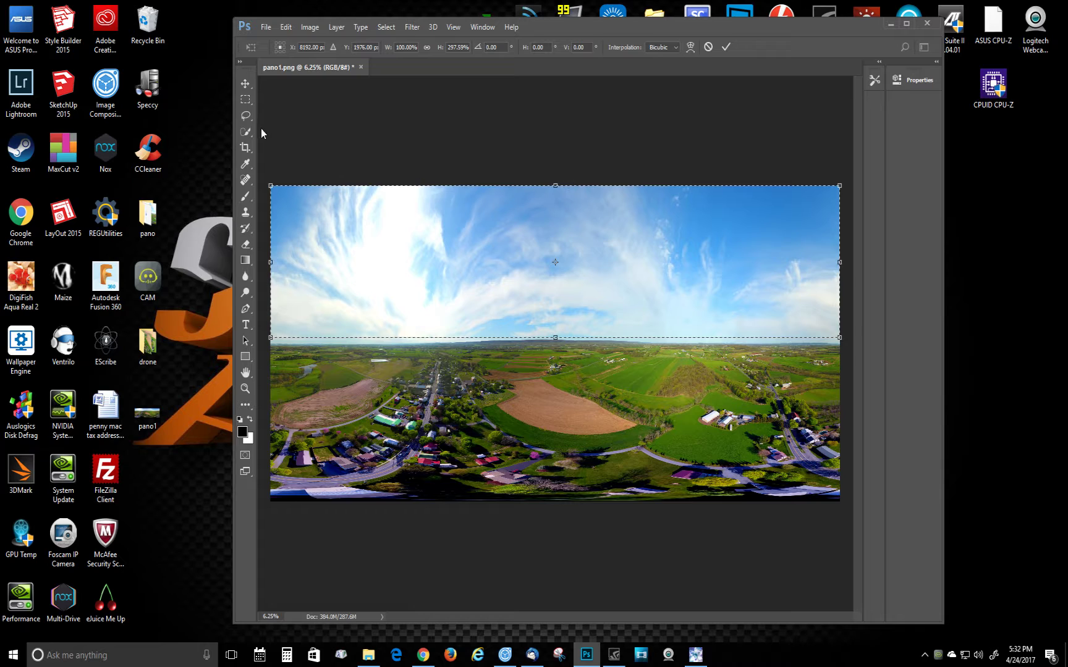
left_click(246, 100)
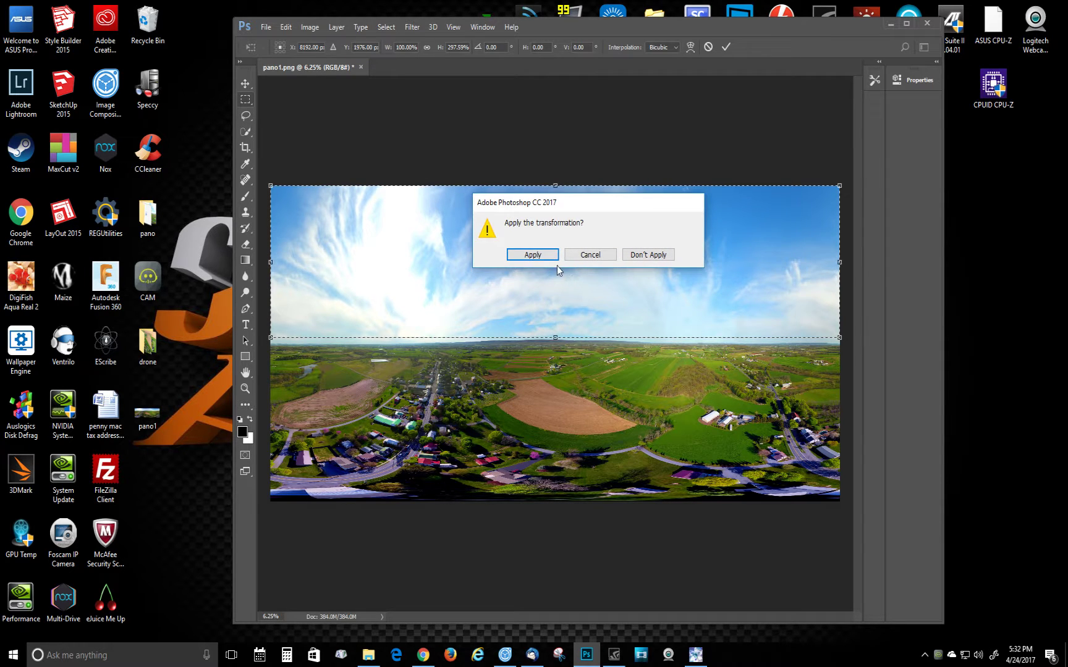
left_click(534, 255)
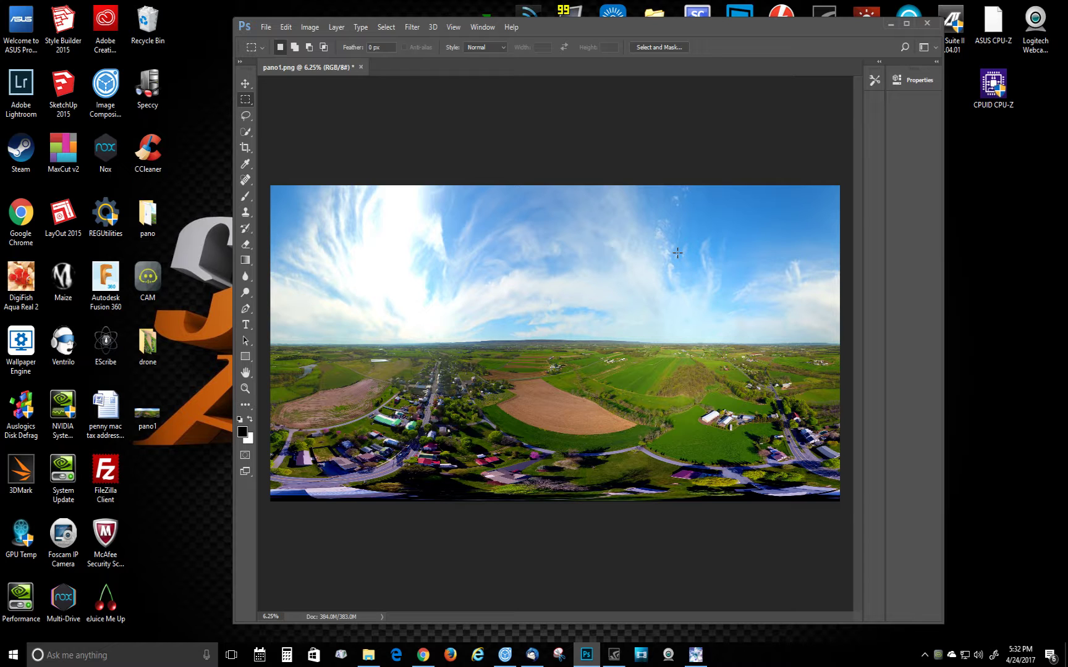
Step: Resize the image to a width of 10000 pixels with proportions linked, and return to the marquee tool
left_click(287, 28)
left_click(304, 29)
left_click(311, 29)
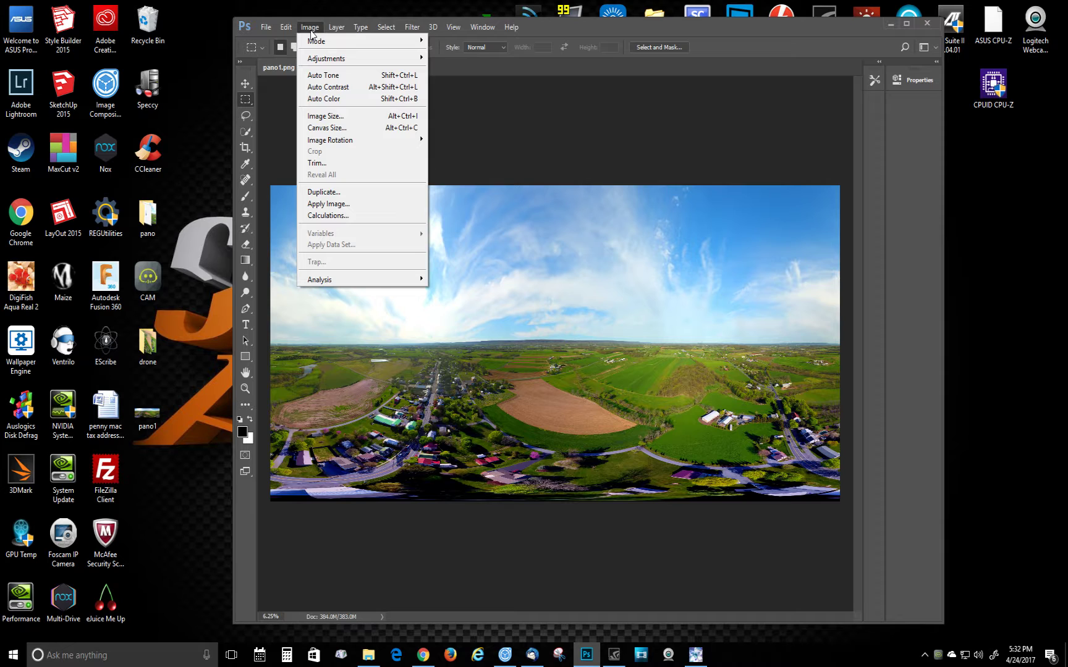
left_click(338, 116)
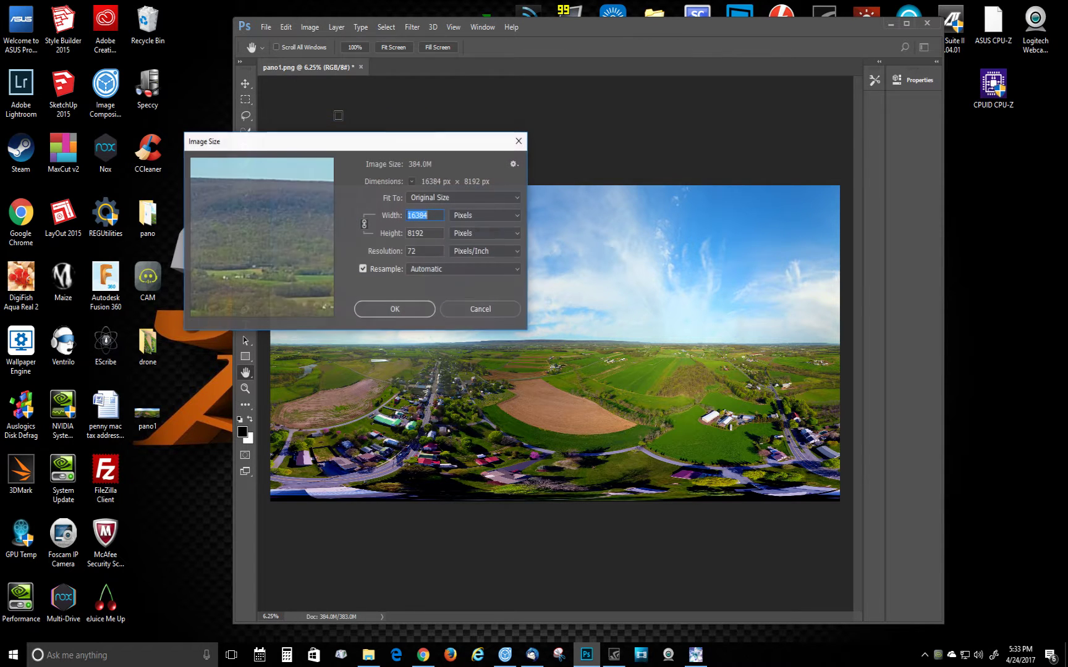
left_click(431, 214)
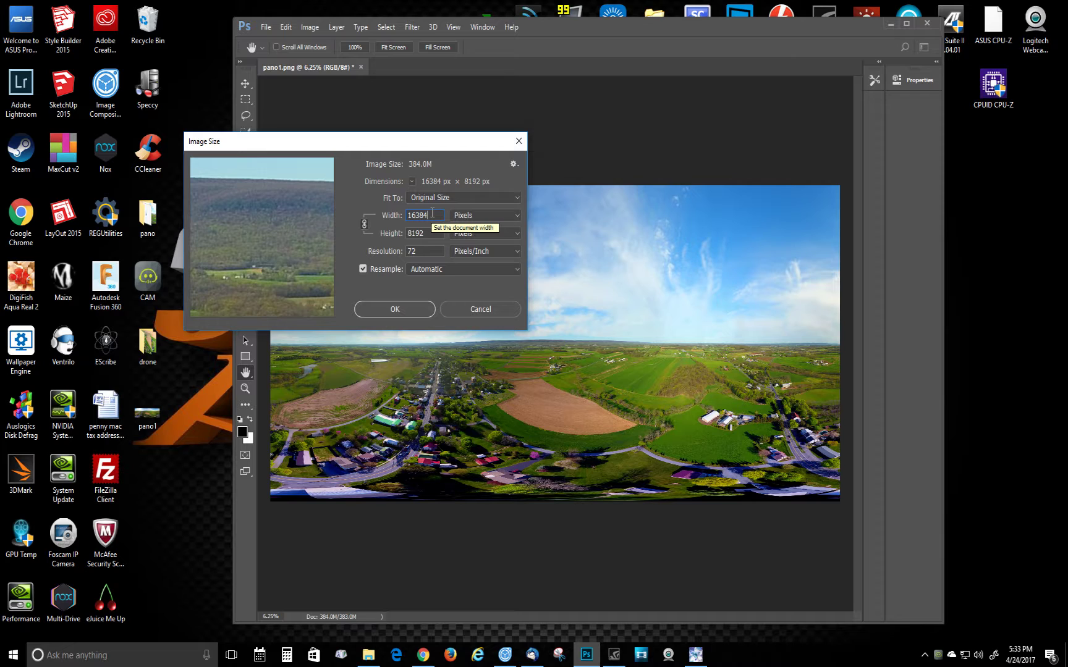
key("BackSpace")
key("BackSpace")
key("BackSpace")
key("BackSpace")
key("BackSpace")
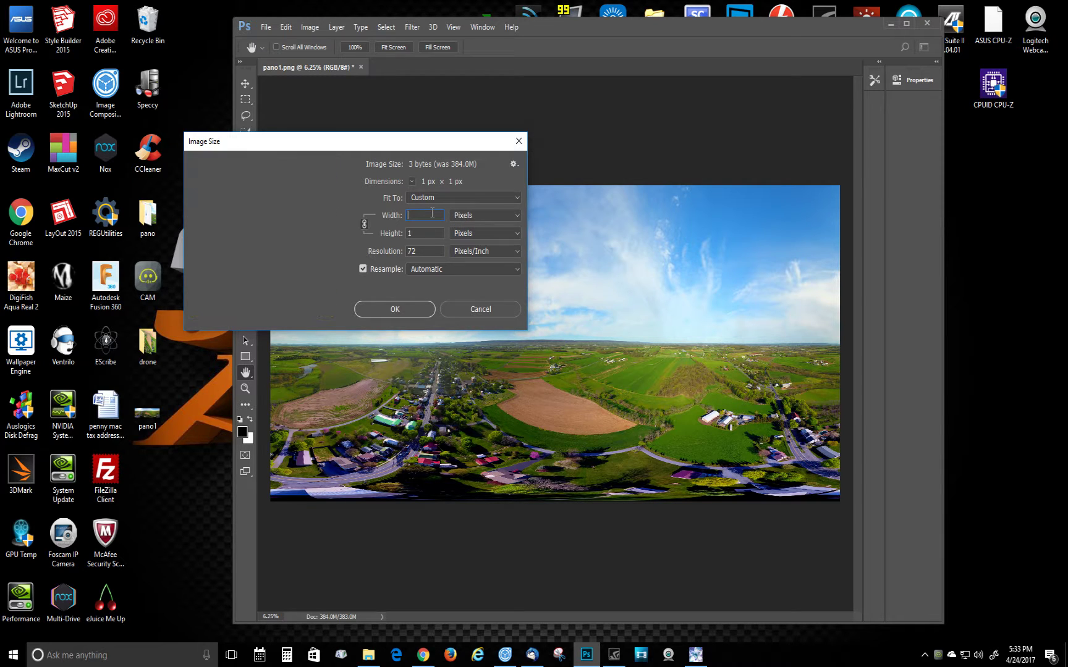
type("10000")
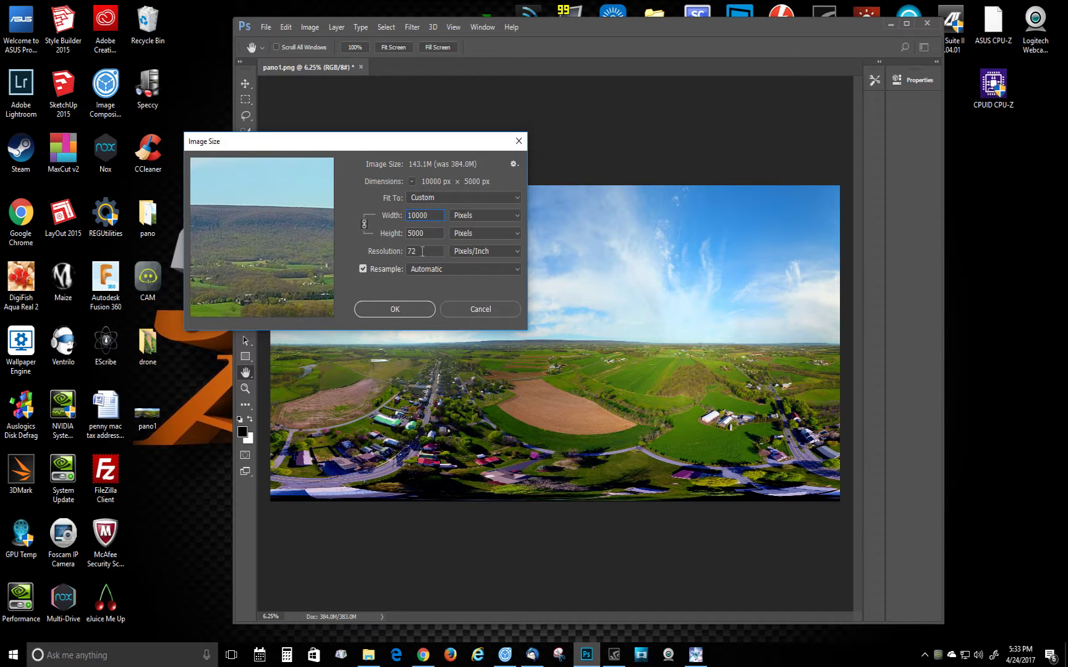
left_click(395, 309)
key("m")
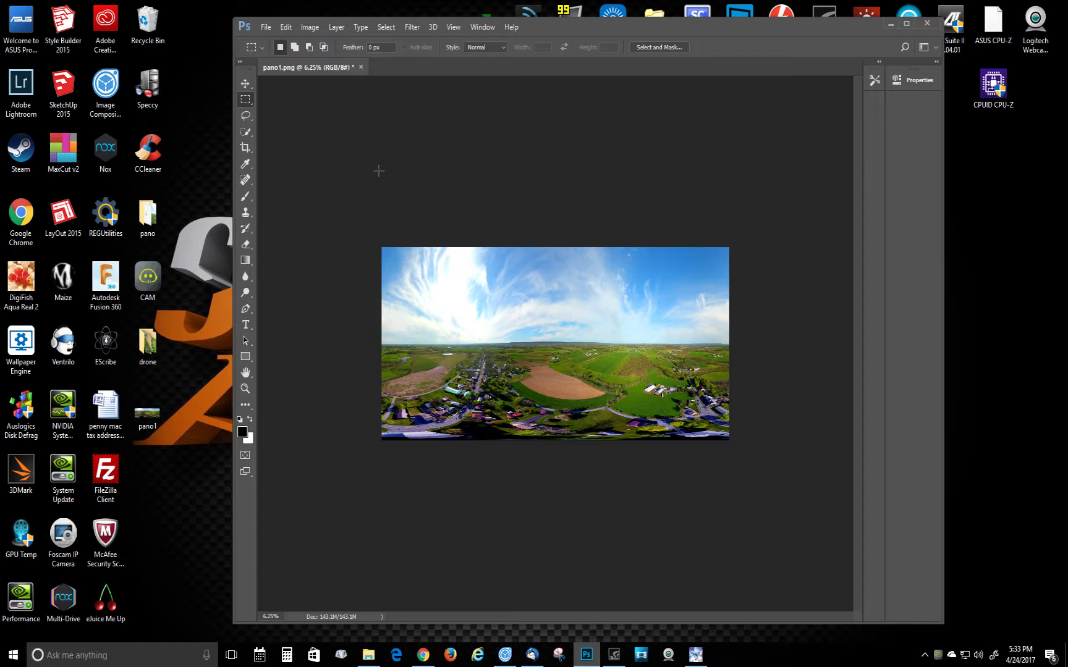
Step: Save the panorama to the desktop as a JPEG copy named pano1 at maximum quality 12 with the Baseline ("Standard") format
left_click(266, 28)
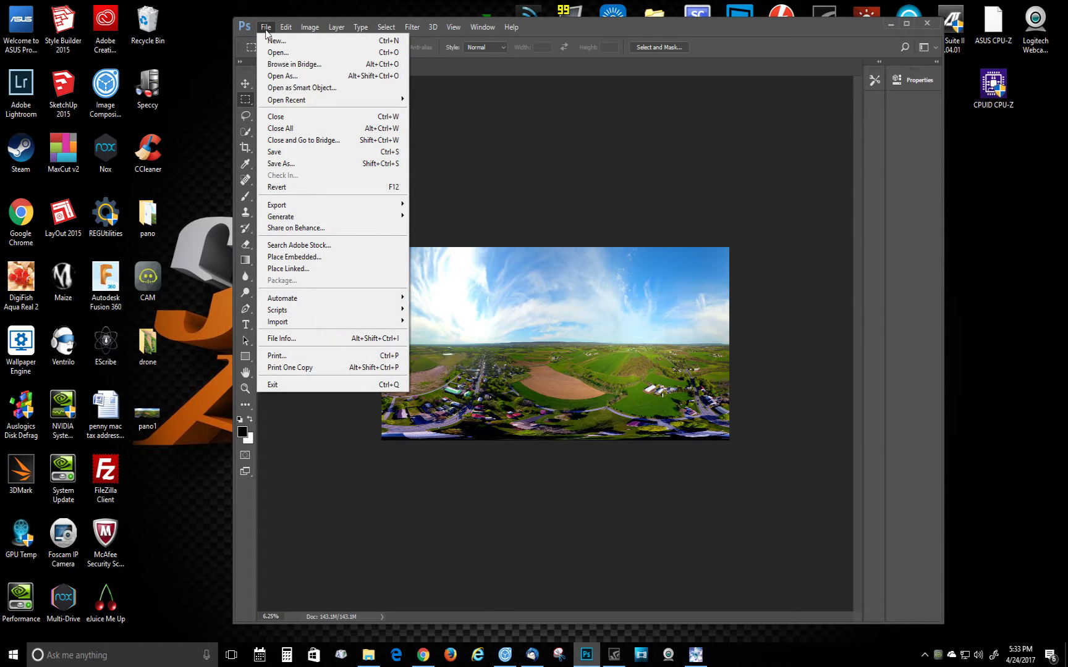
left_click(296, 165)
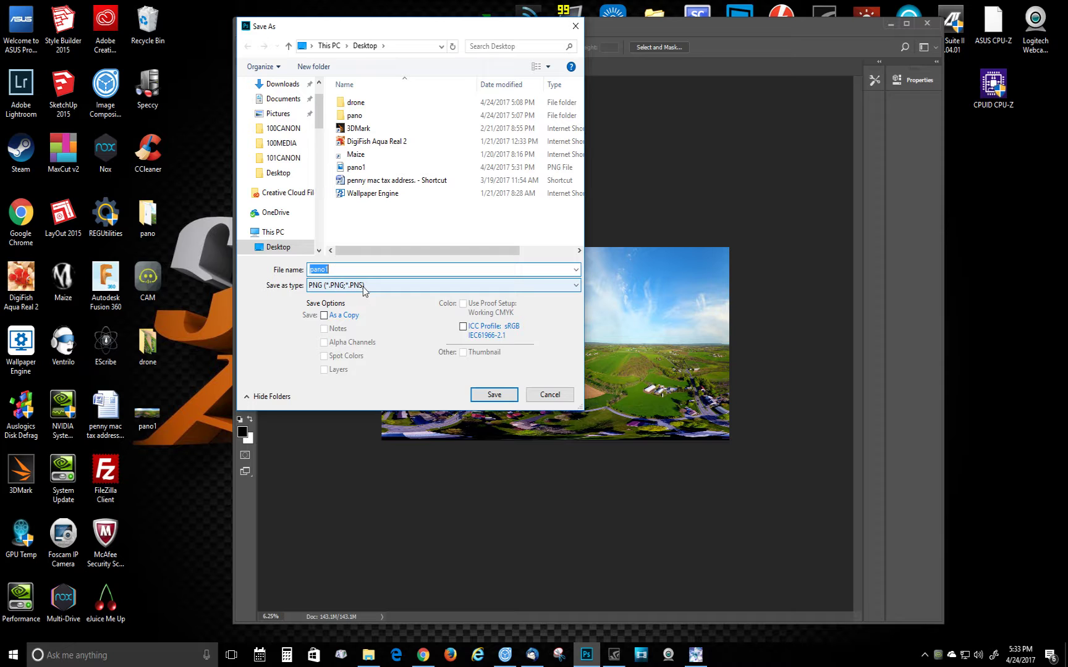
left_click(577, 286)
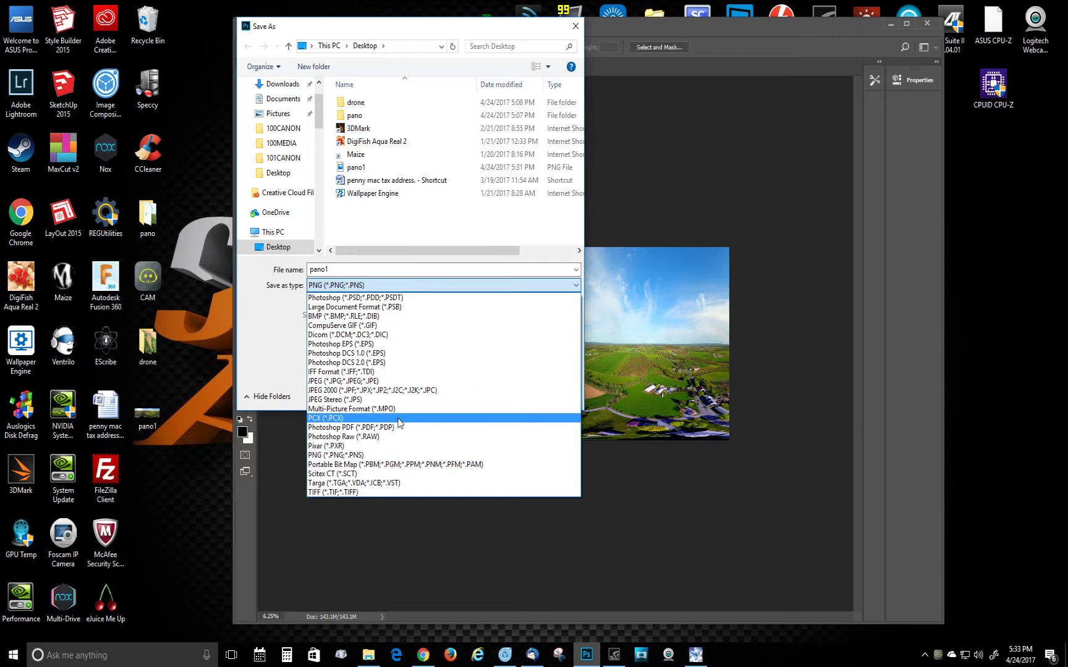
left_click(384, 381)
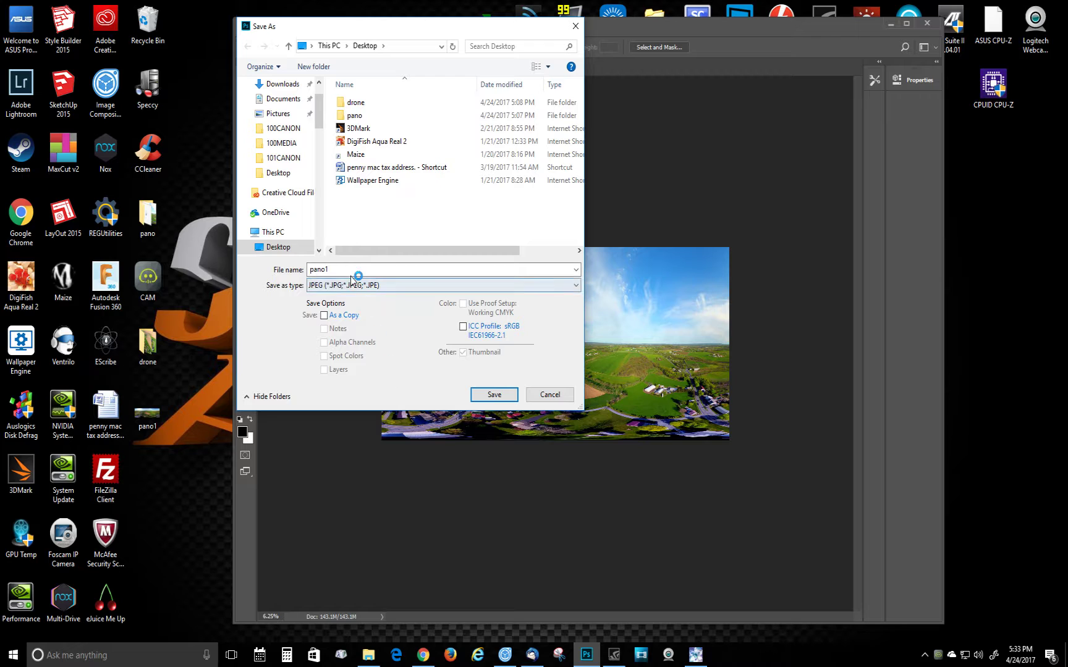
left_click(495, 395)
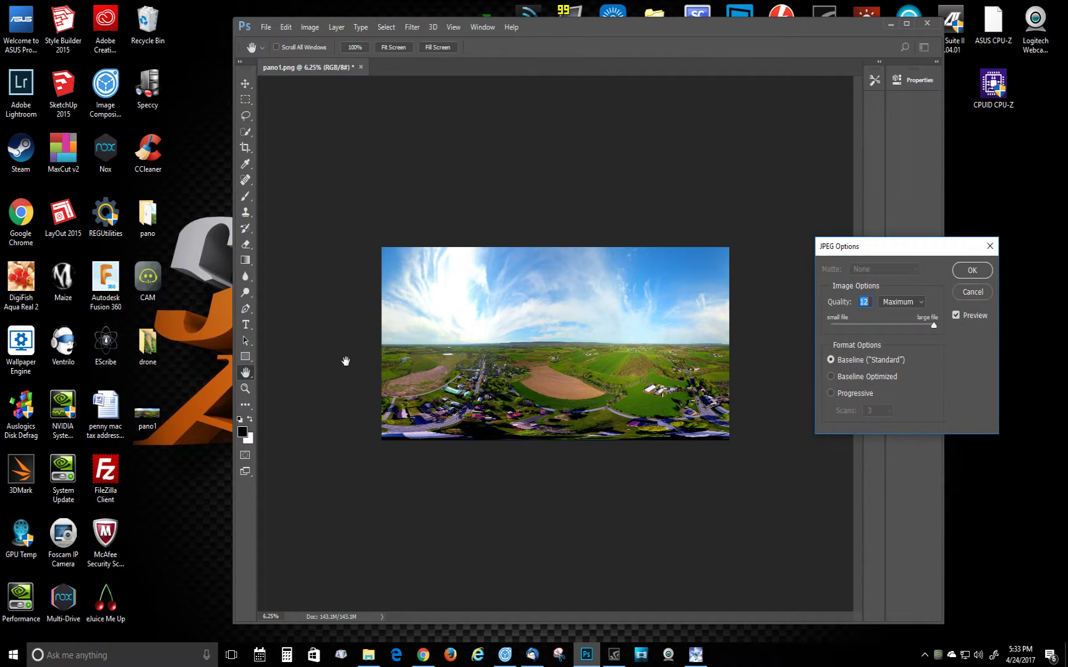
left_click(981, 270)
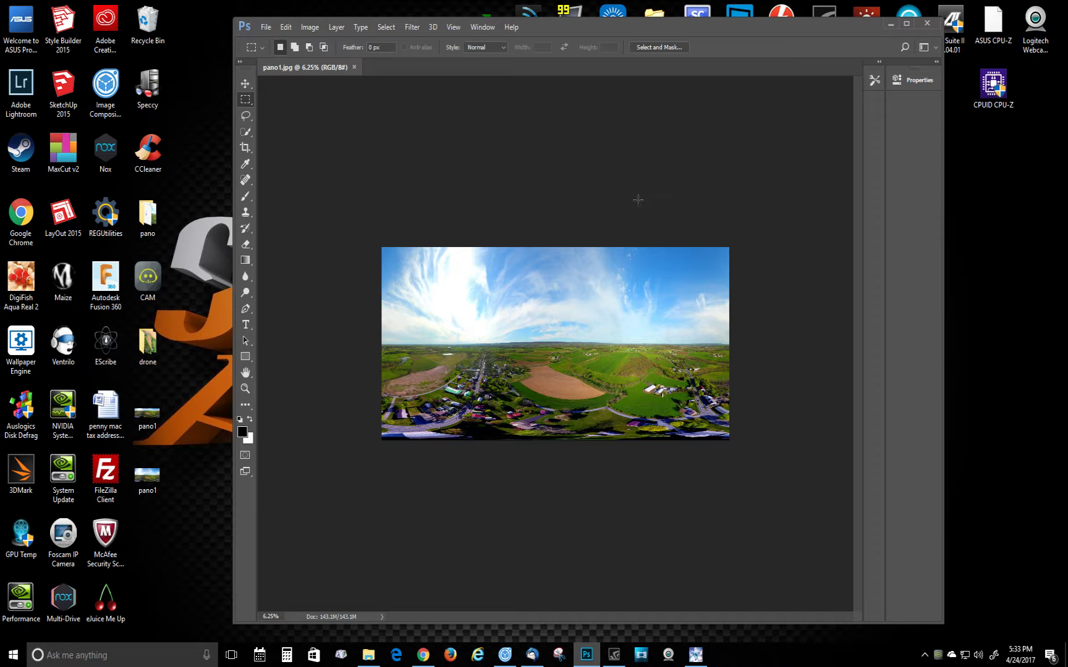
Step: Switch to the desktop and show the camera details in the file properties of the pano1 JPG
left_click(891, 24)
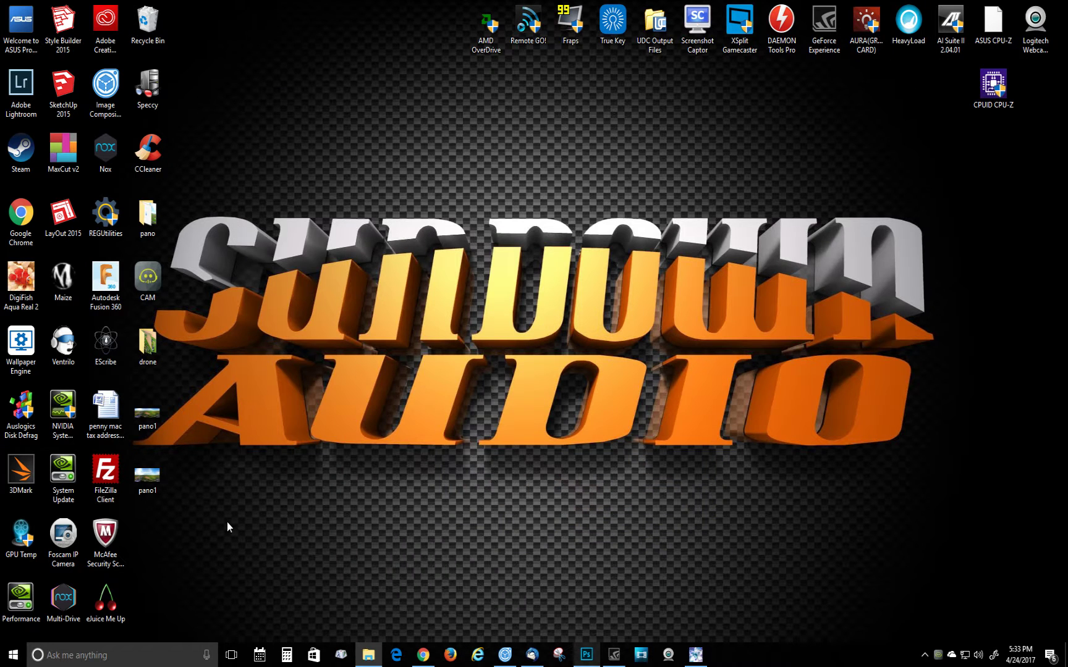
right_click(153, 485)
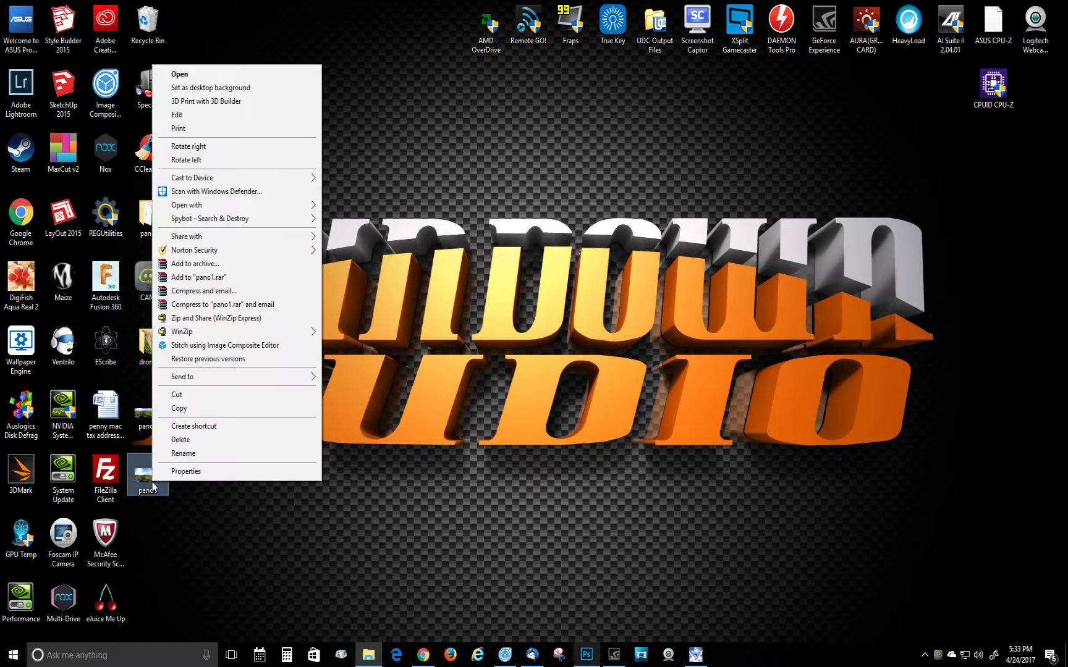
left_click(186, 472)
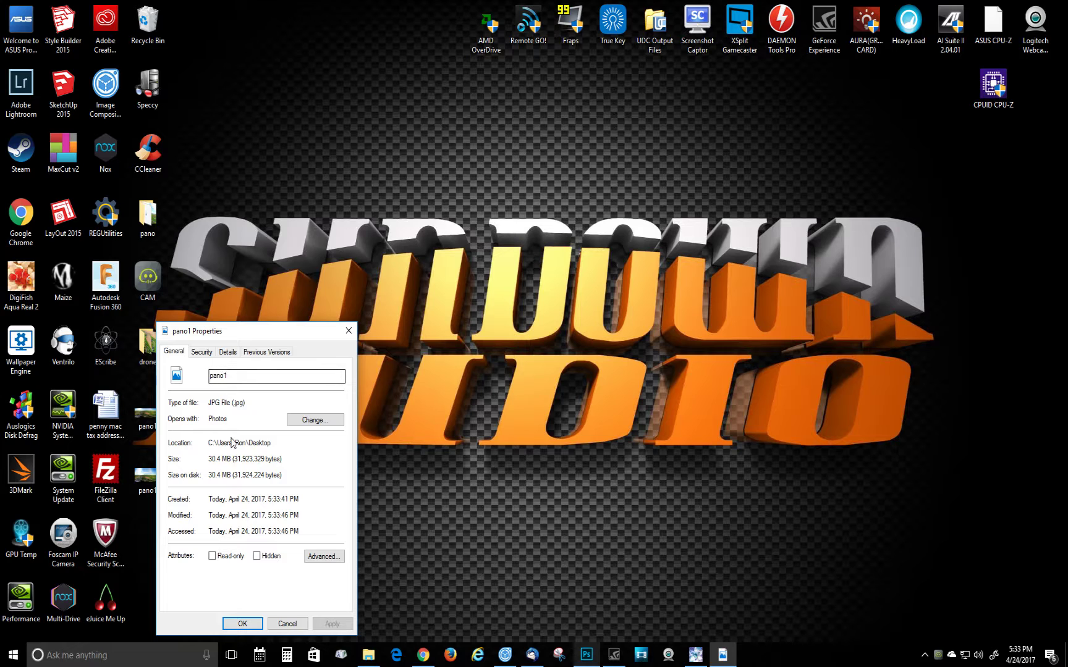
left_click(229, 353)
scroll(300, 527, "down", 5)
scroll(300, 527, "down", 1)
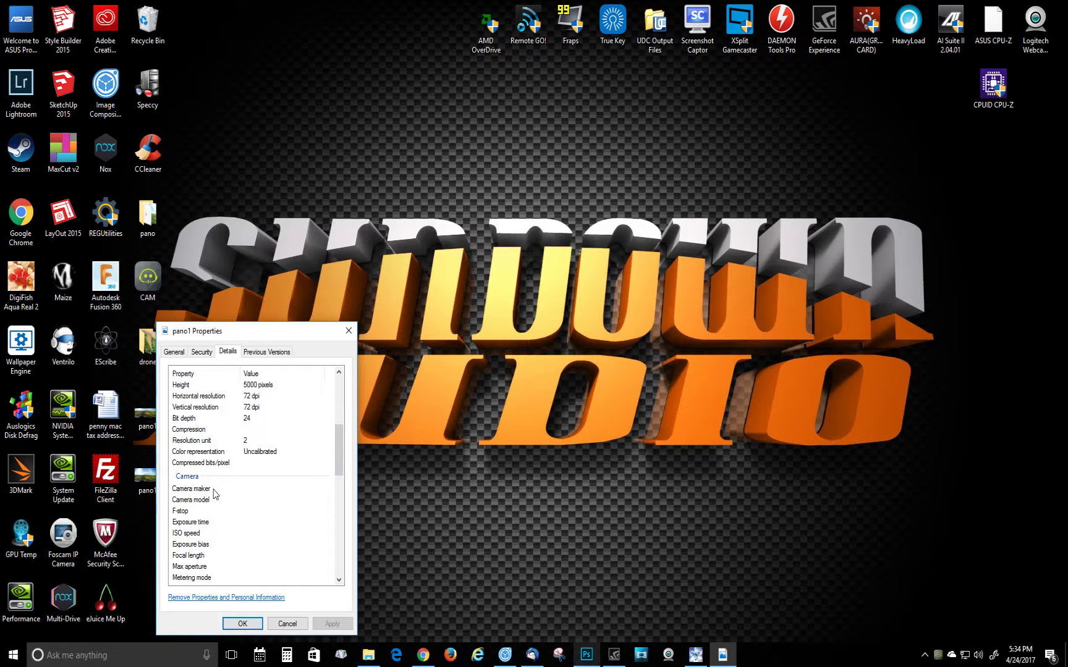
Step: Set the camera maker to Ricoh and the camera model to Ricoh Theta S, and apply the file properties
left_click(280, 491)
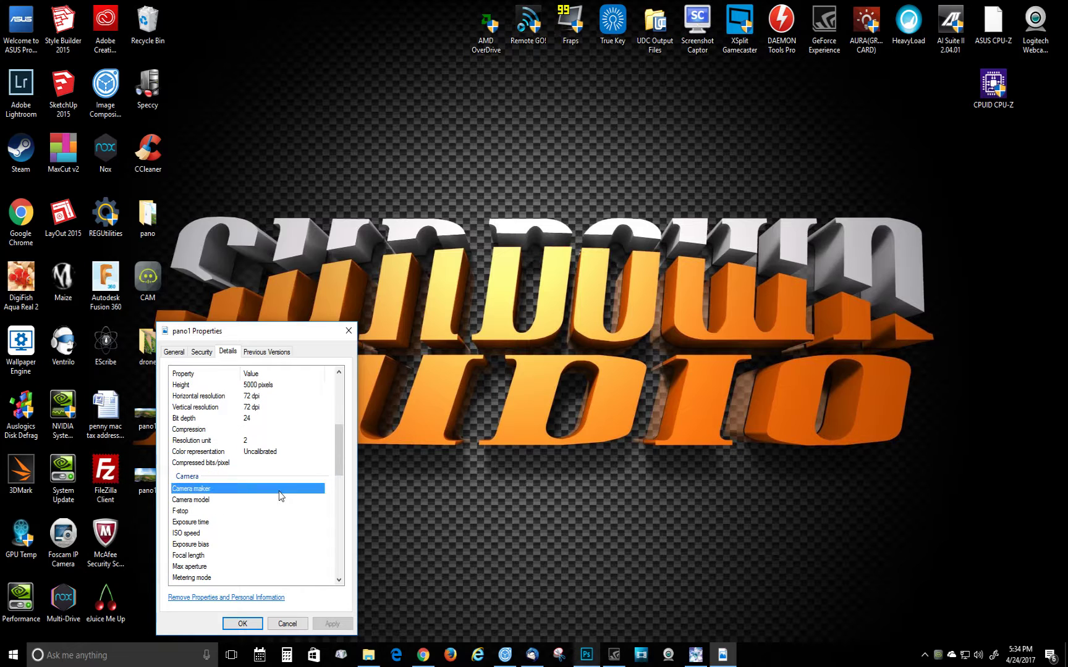
right_click(280, 490)
left_click(252, 489)
type("Ricoh")
key("Tab")
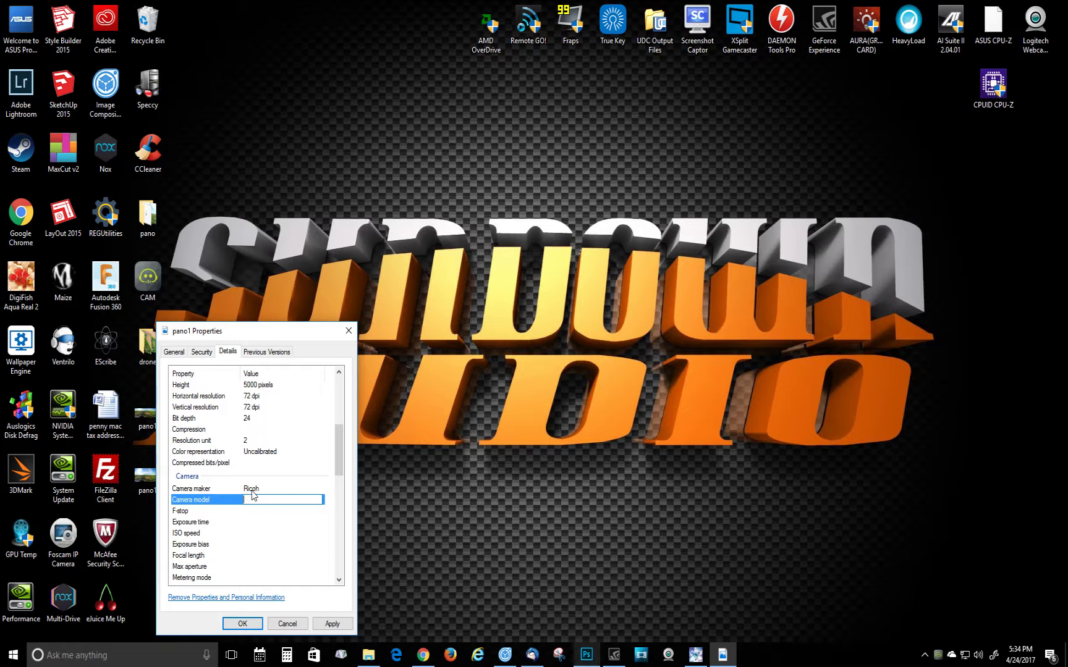
type("Ricoh")
type("Theta S")
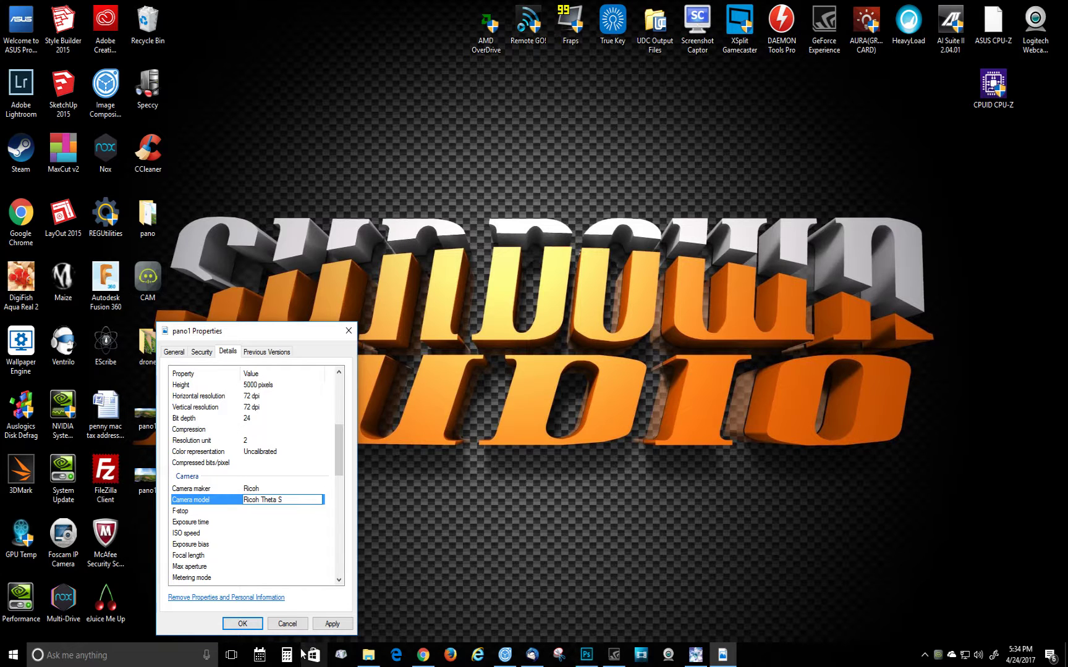
left_click(328, 625)
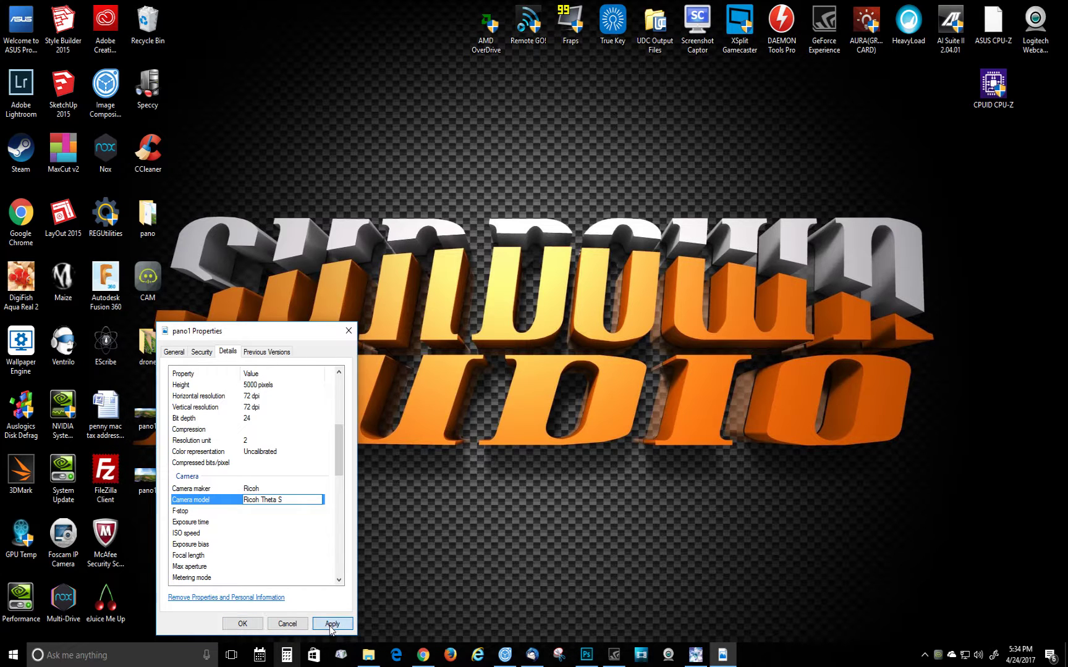
left_click(241, 623)
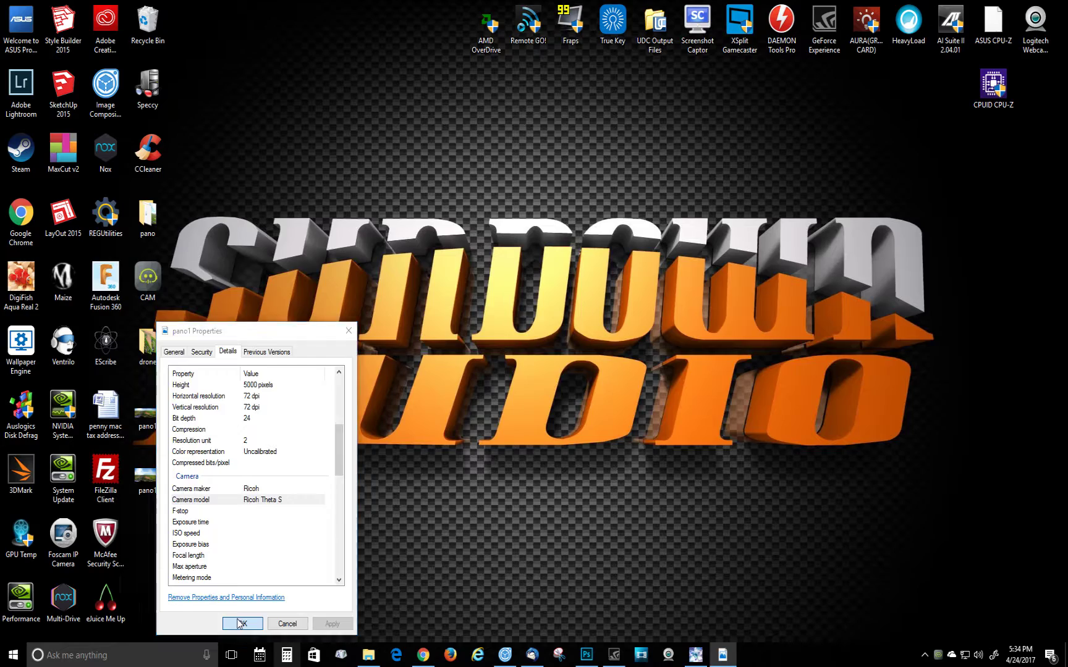
Step: Switch to Facebook in Chrome and start a post with the pano1 JPG from the desktop attached as its photo
left_click(431, 663)
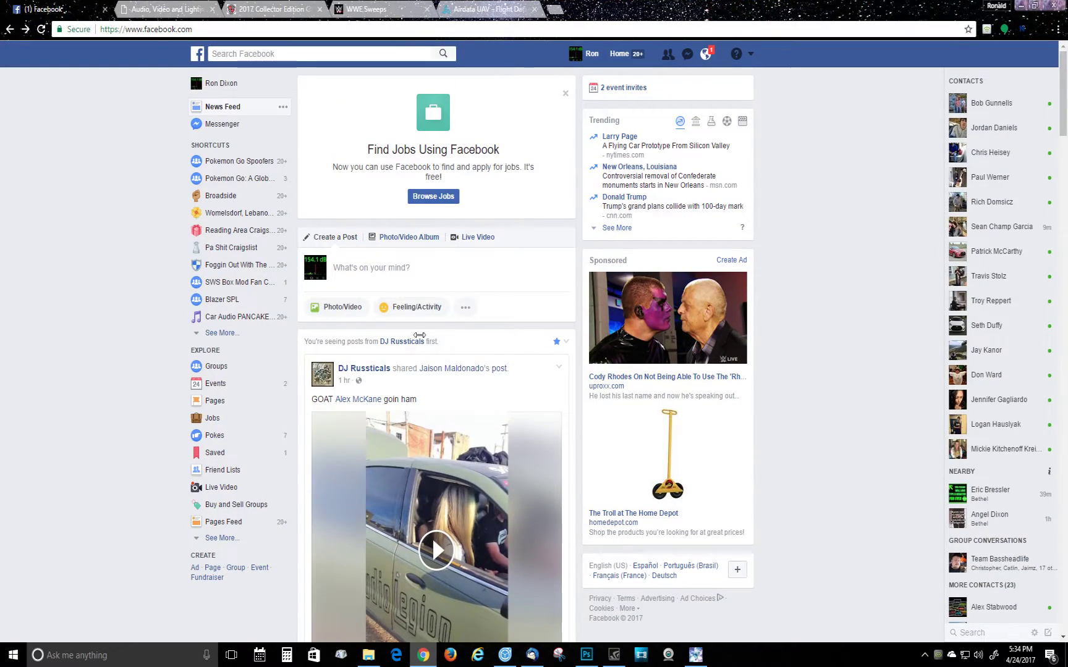
left_click(382, 269)
left_click(350, 329)
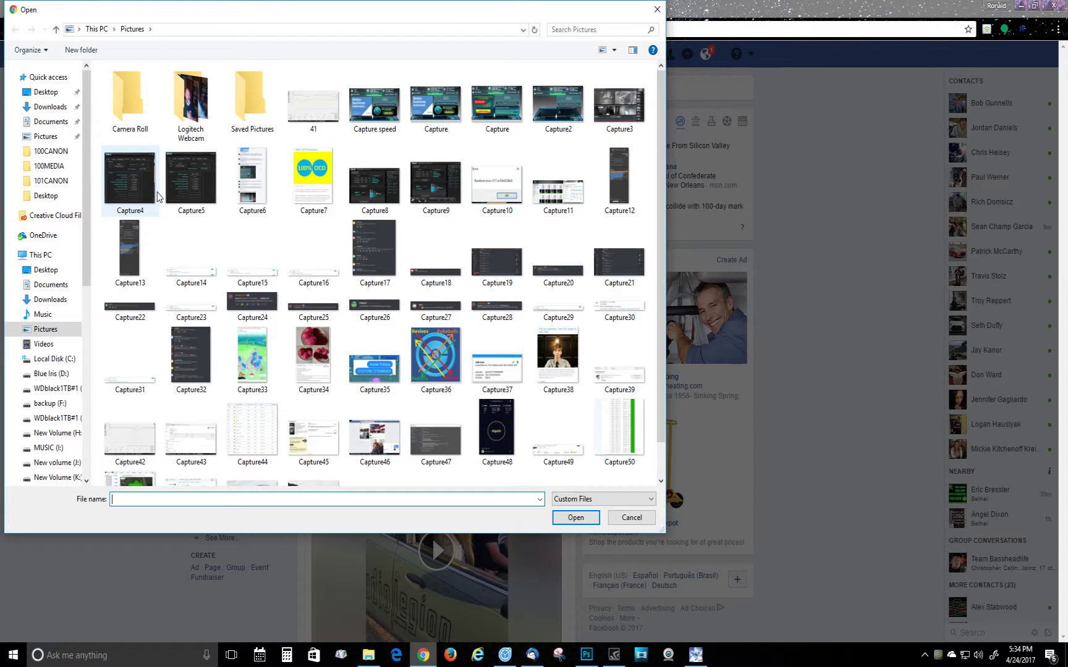
left_click(49, 92)
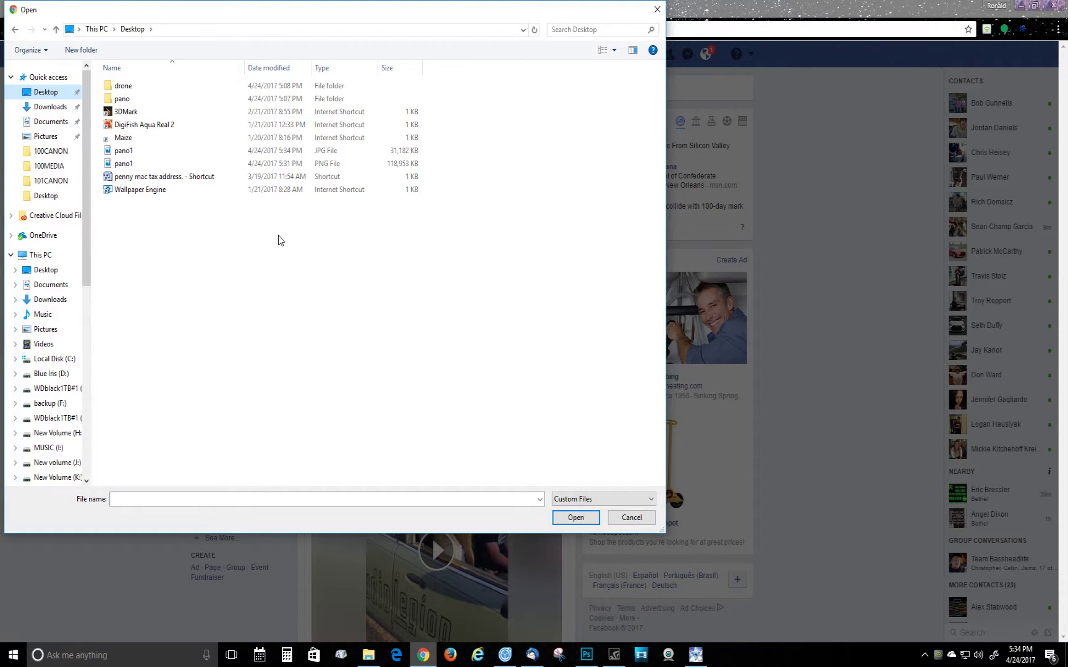
double_click(143, 152)
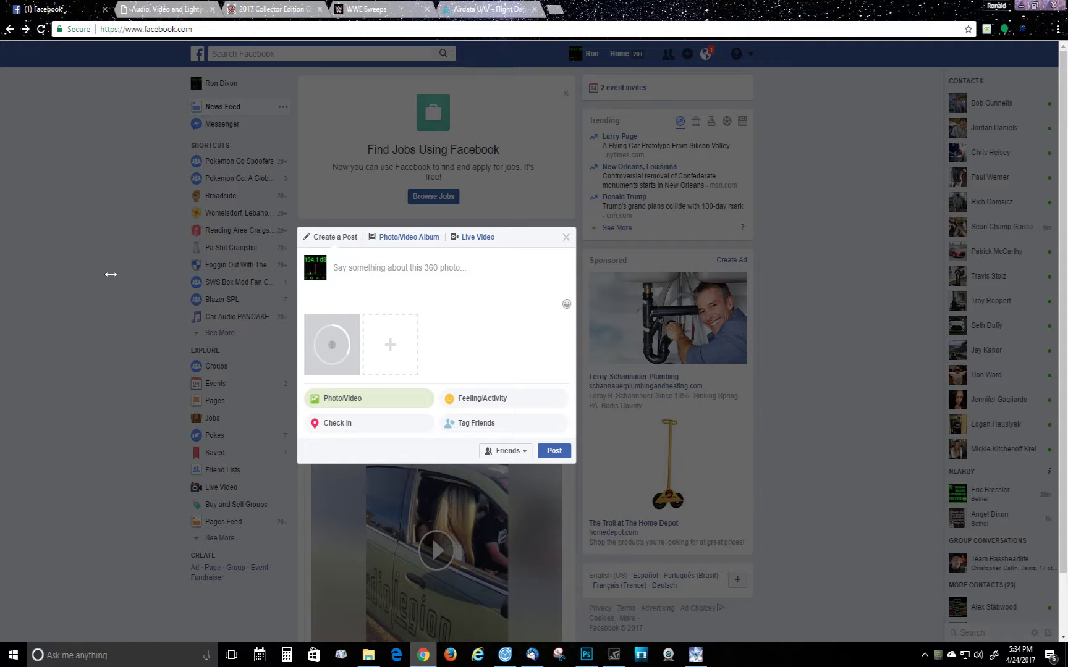
Step: Enter "Test" as the post's text and publish the post once the photo has uploaded
left_click(348, 271)
type("Test")
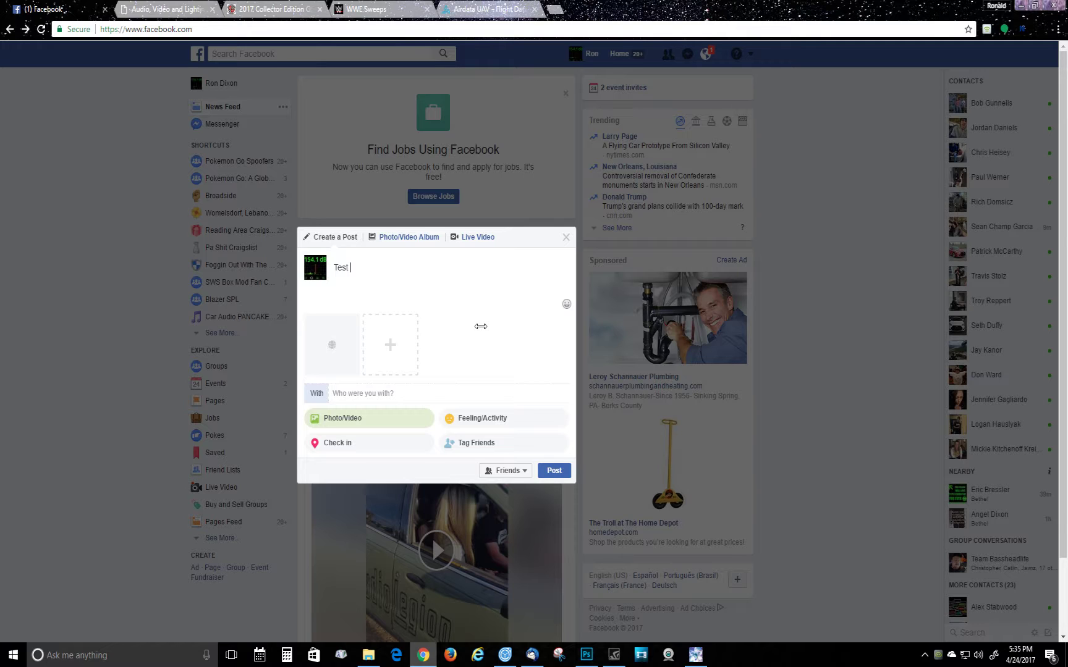
mouse_move(333, 346)
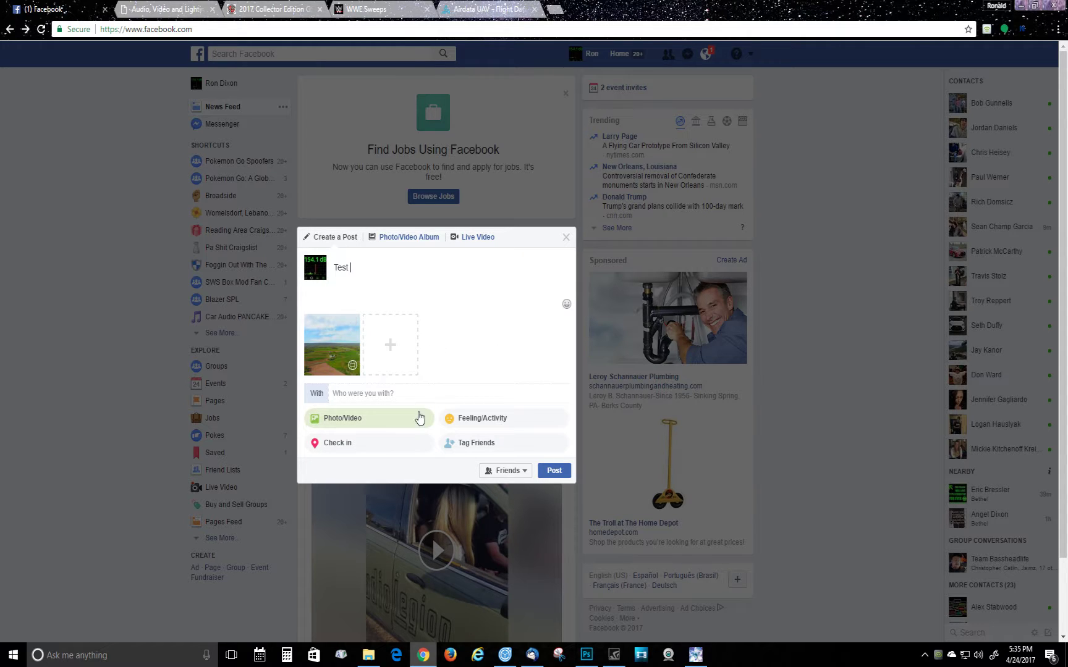
left_click(554, 473)
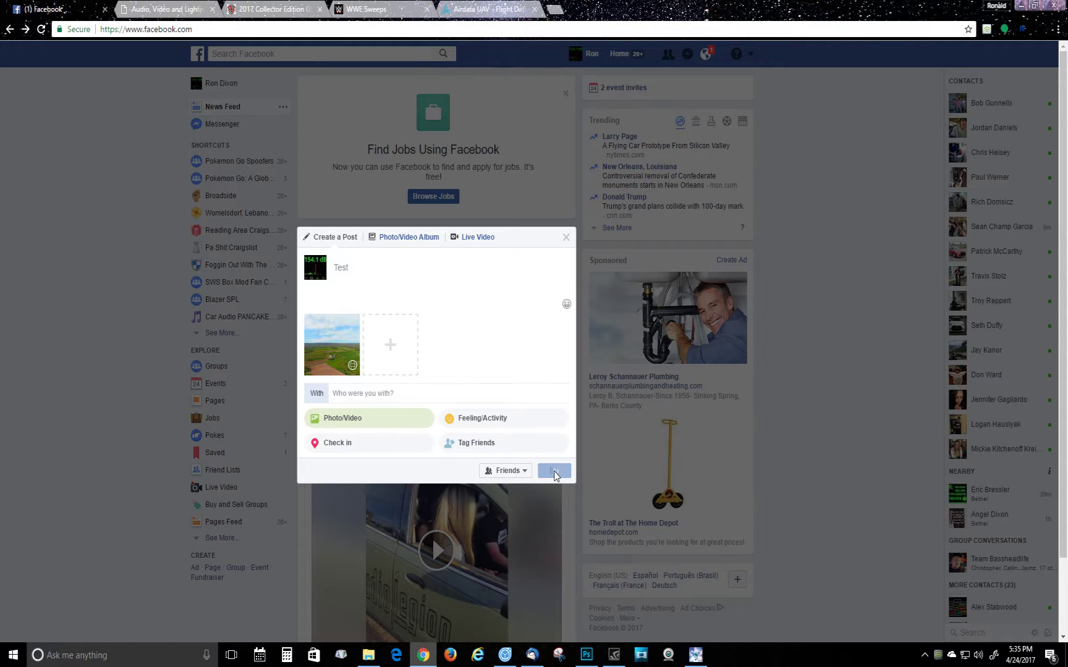
Step: Find the published post in the news feed and open its 360 photo in the large viewer
scroll(667, 473, "down", 5)
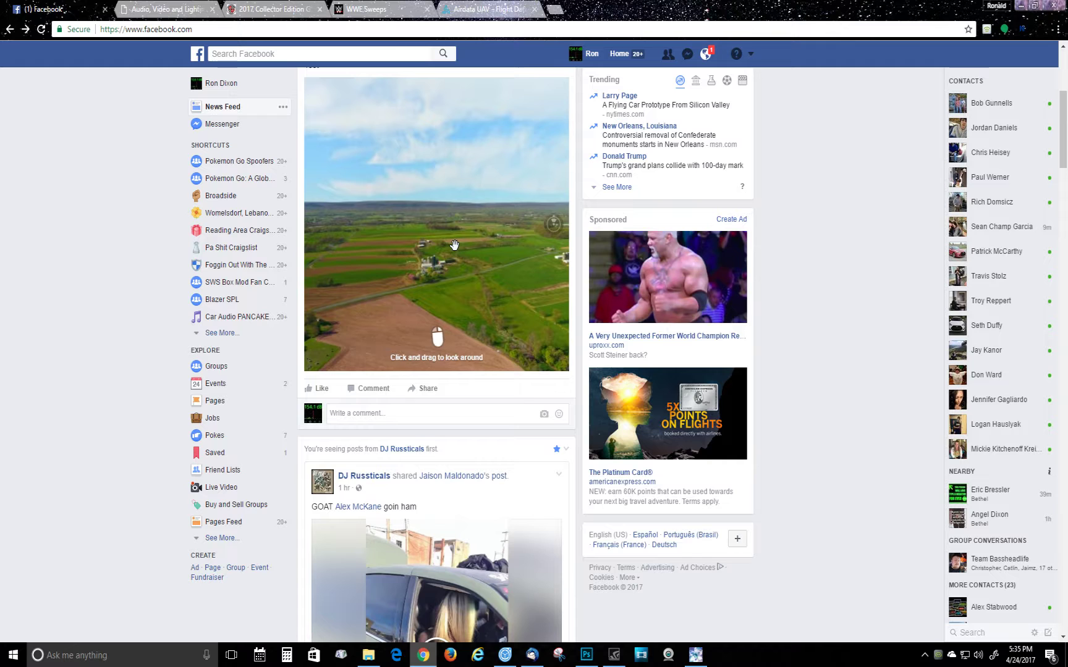
scroll(453, 245, "up", 2)
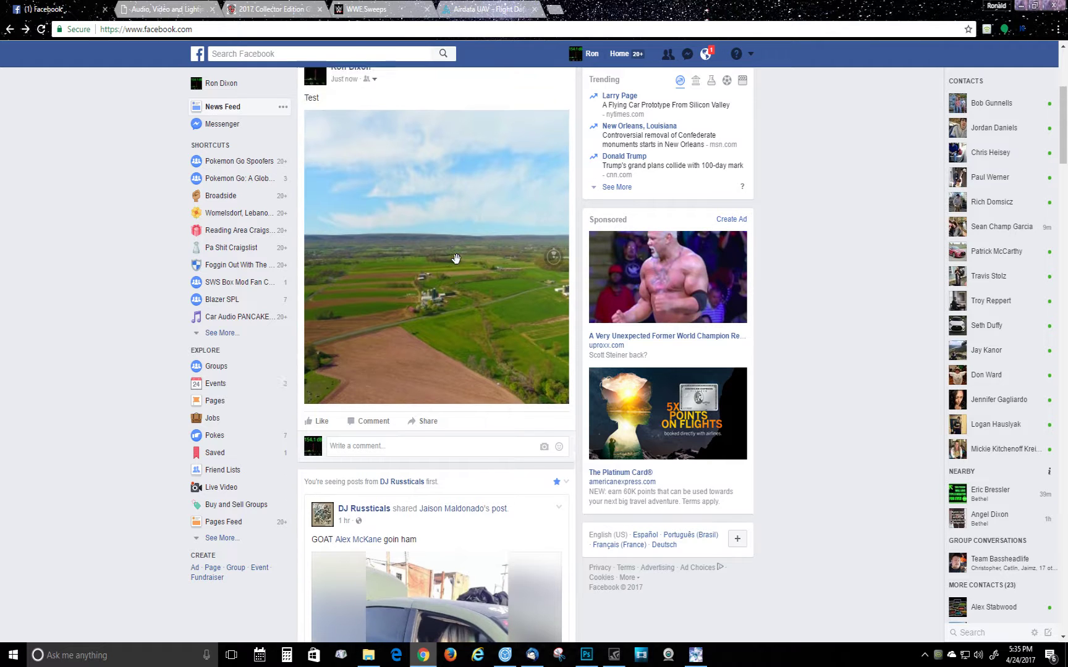
left_click(438, 295)
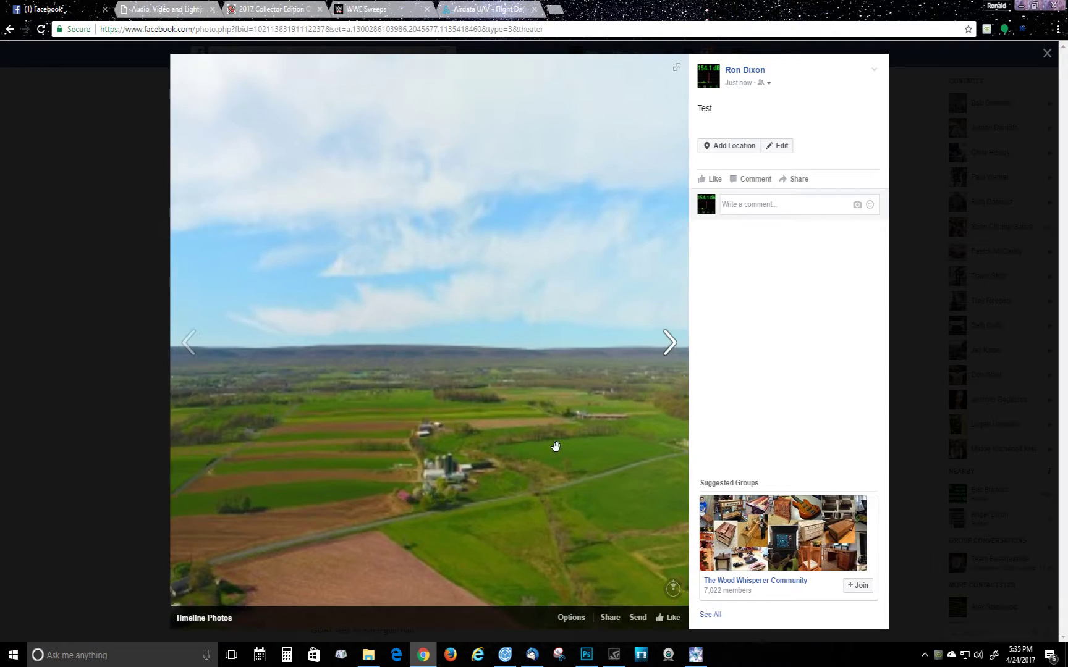
Step: Examine the 360 photo all around, including the horizon, the town and the ground below, and close the viewer
left_click_drag(506, 375, 536, 259)
left_click_drag(406, 493, 498, 392)
left_click_drag(292, 412, 494, 289)
left_click_drag(309, 392, 484, 270)
left_click_drag(302, 326, 379, 430)
left_click_drag(642, 204, 466, 350)
scroll(518, 370, "up", 3)
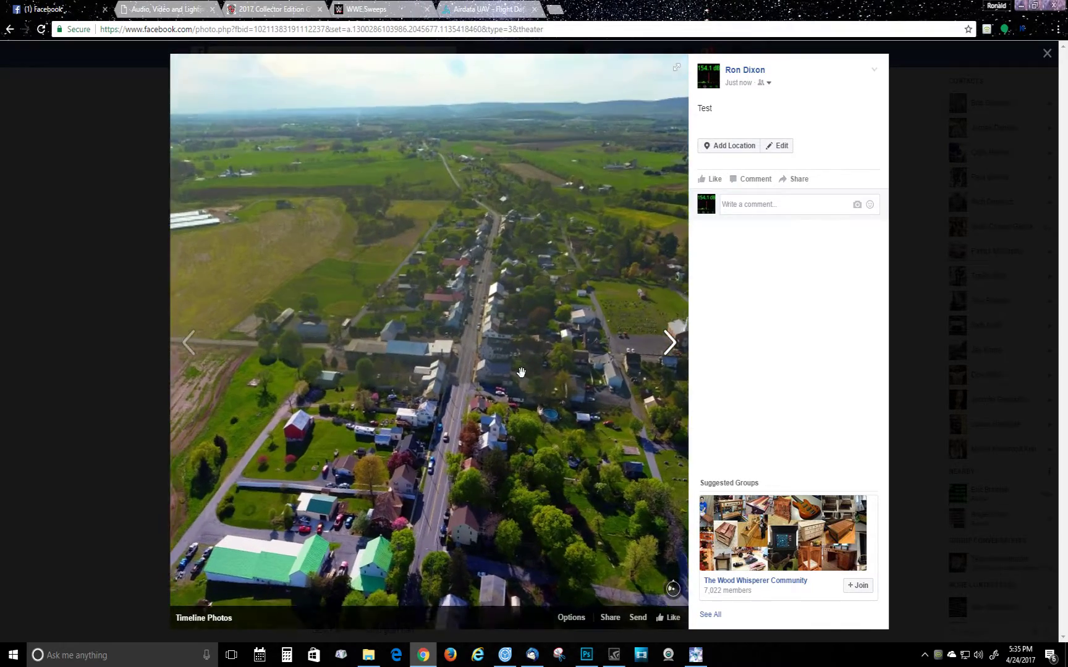
scroll(508, 364, "up", 3)
left_click_drag(570, 284, 406, 350)
left_click_drag(506, 311, 395, 321)
left_click_drag(501, 331, 343, 333)
left_click_drag(577, 339, 335, 325)
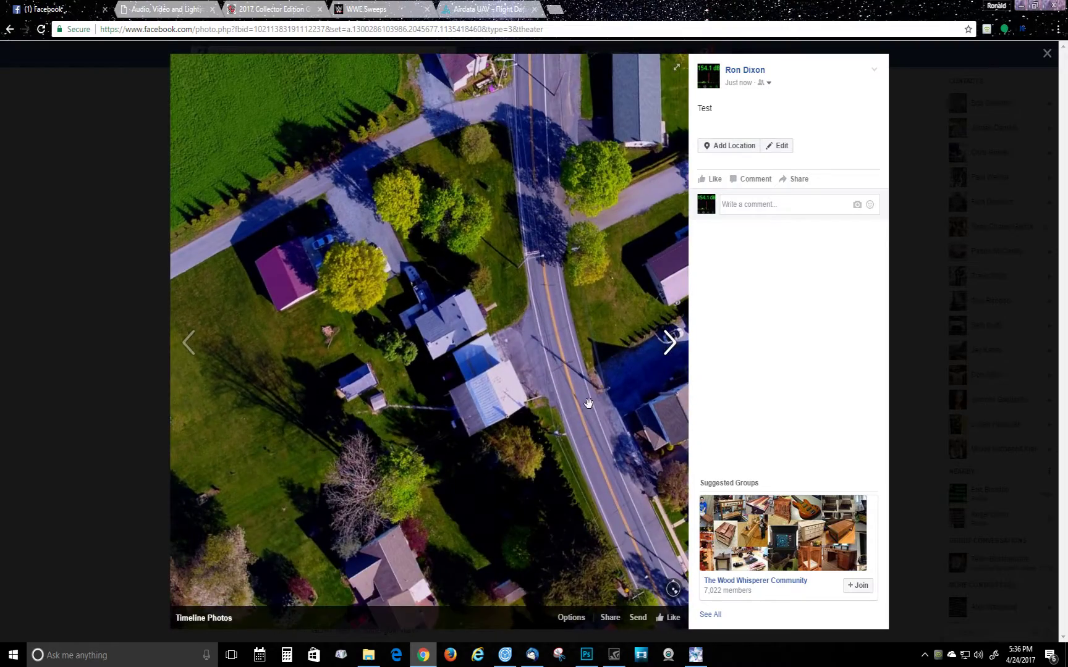
left_click_drag(589, 403, 543, 337)
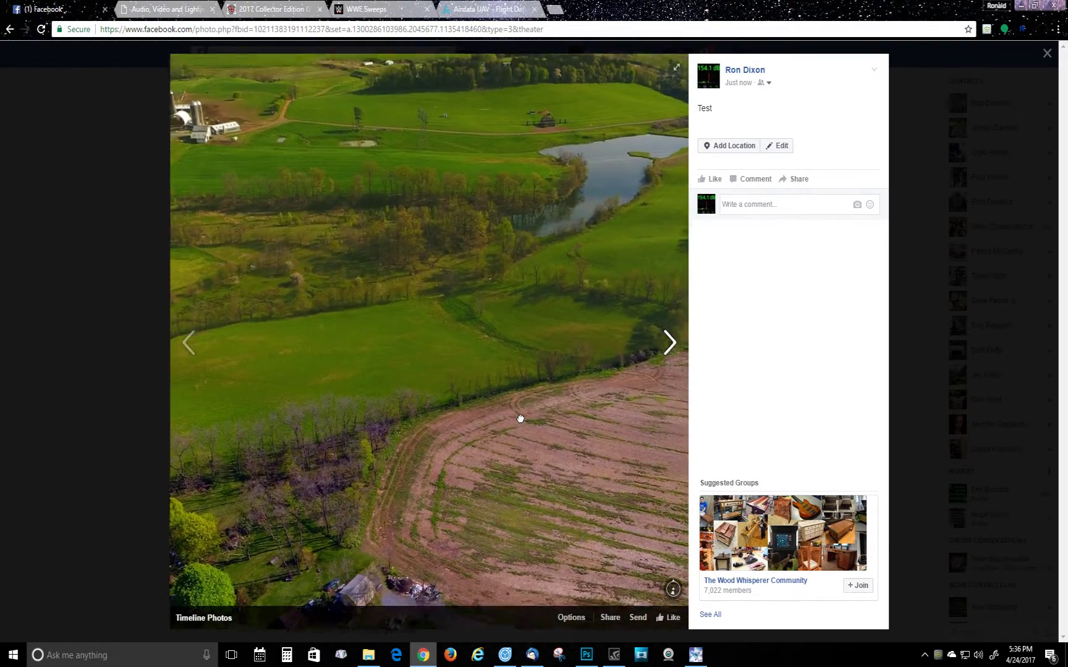
left_click_drag(564, 163, 366, 321)
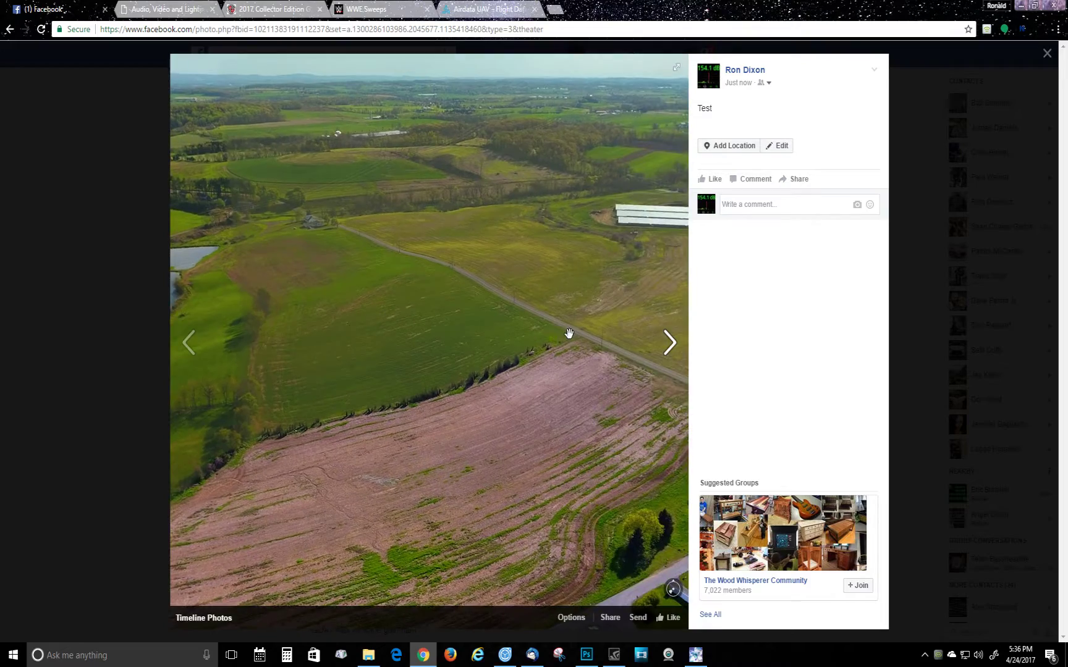
left_click_drag(568, 333, 460, 310)
left_click_drag(576, 322, 382, 362)
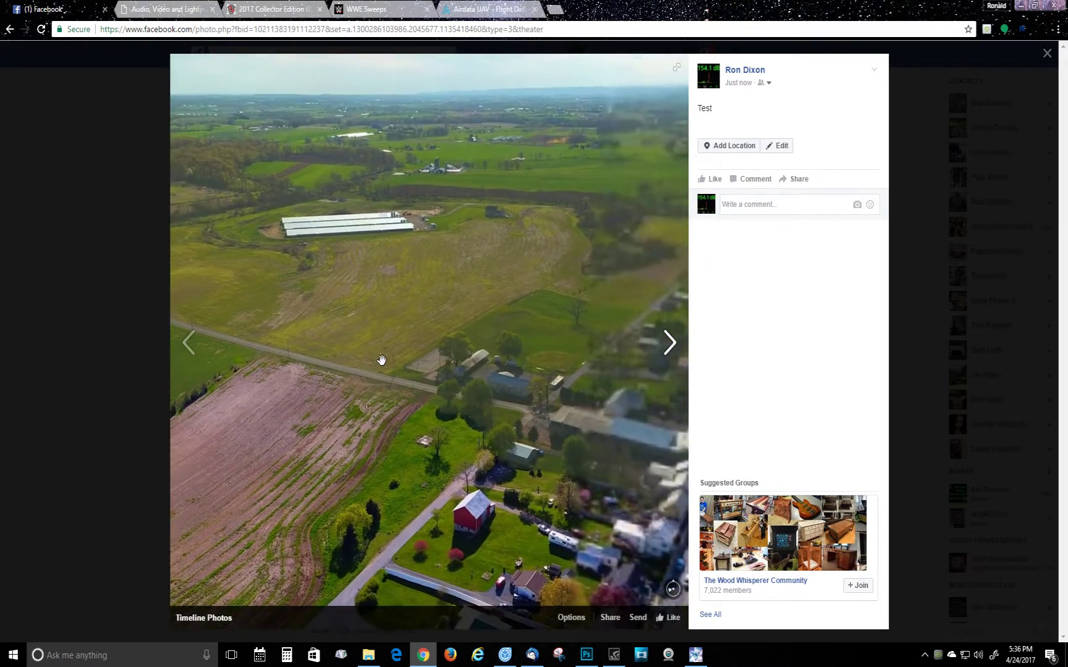
left_click_drag(541, 360, 483, 329)
left_click(1047, 54)
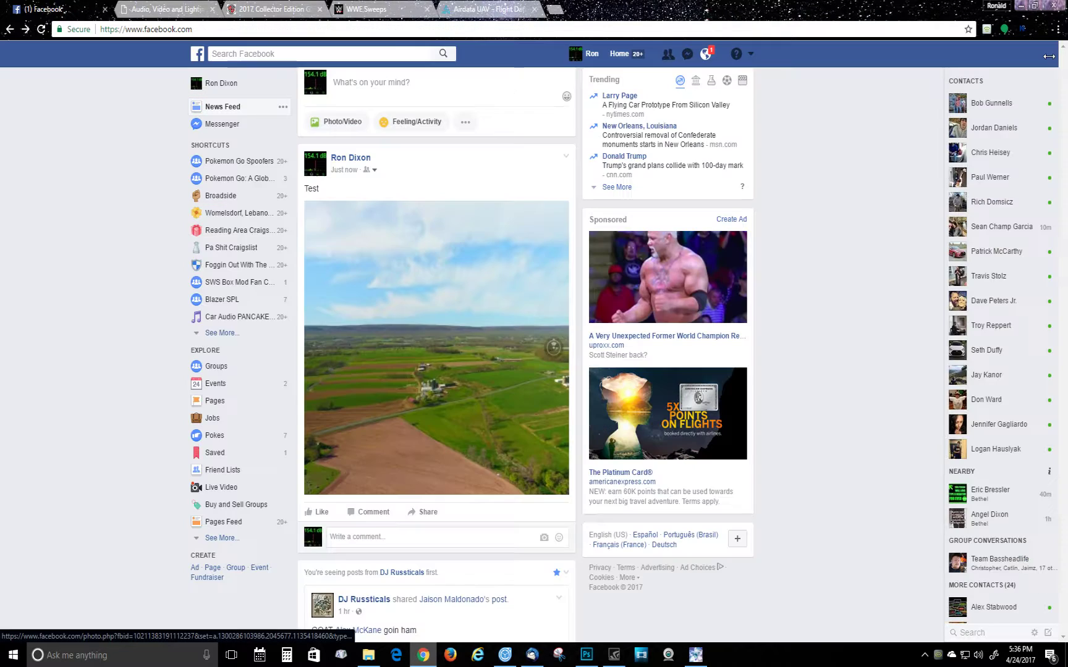